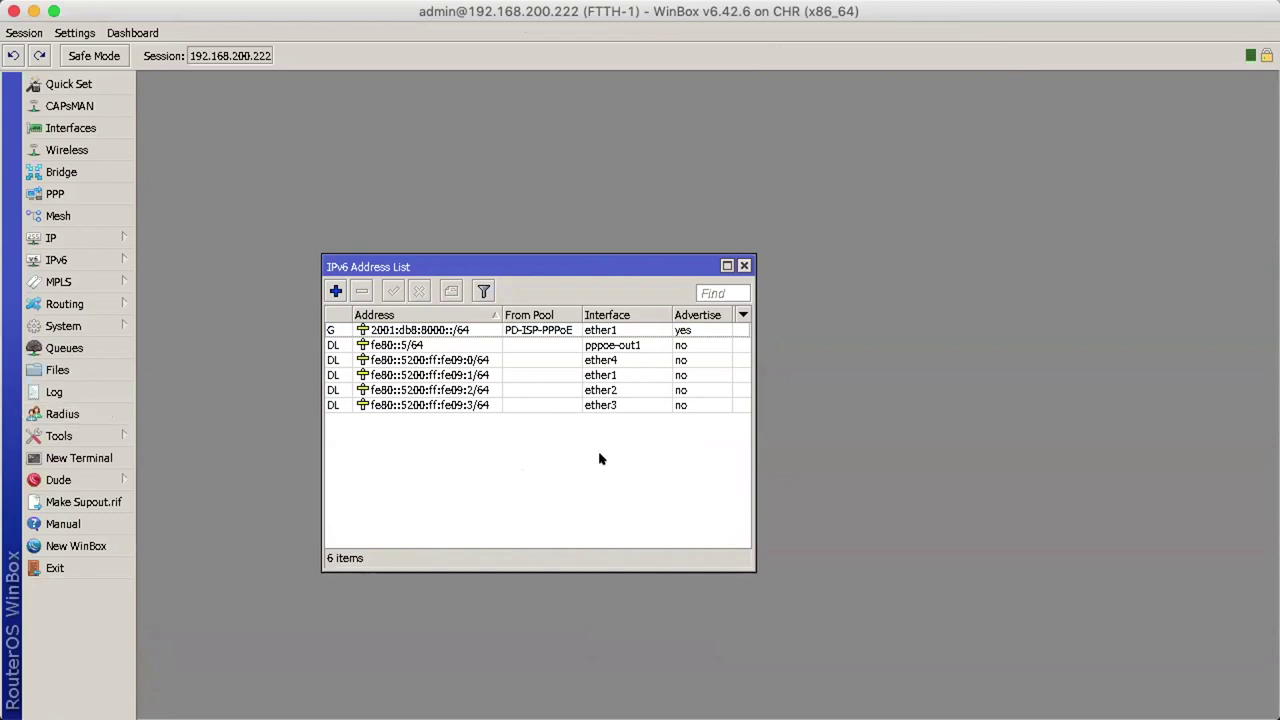
Step: Unlock the Ubuntu client's VNC desktop with its password, then return to the EVE-NG topology page
mouse_move(650, 705)
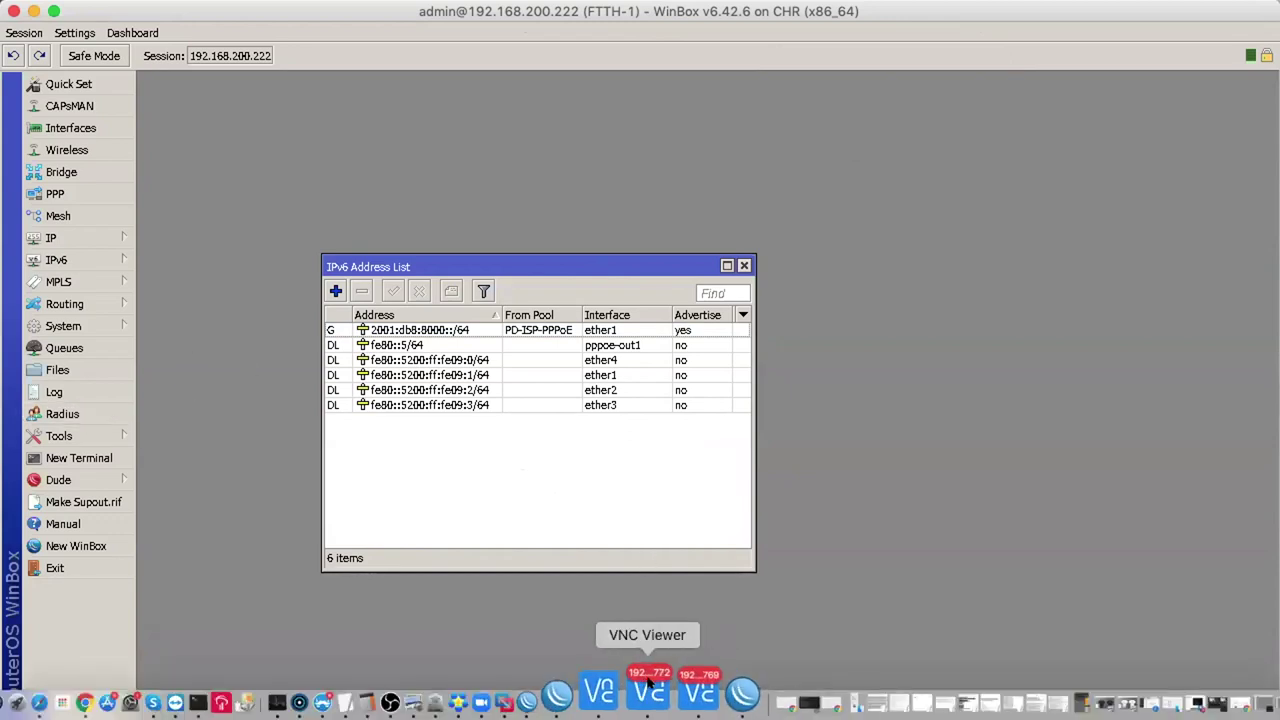
click(648, 682)
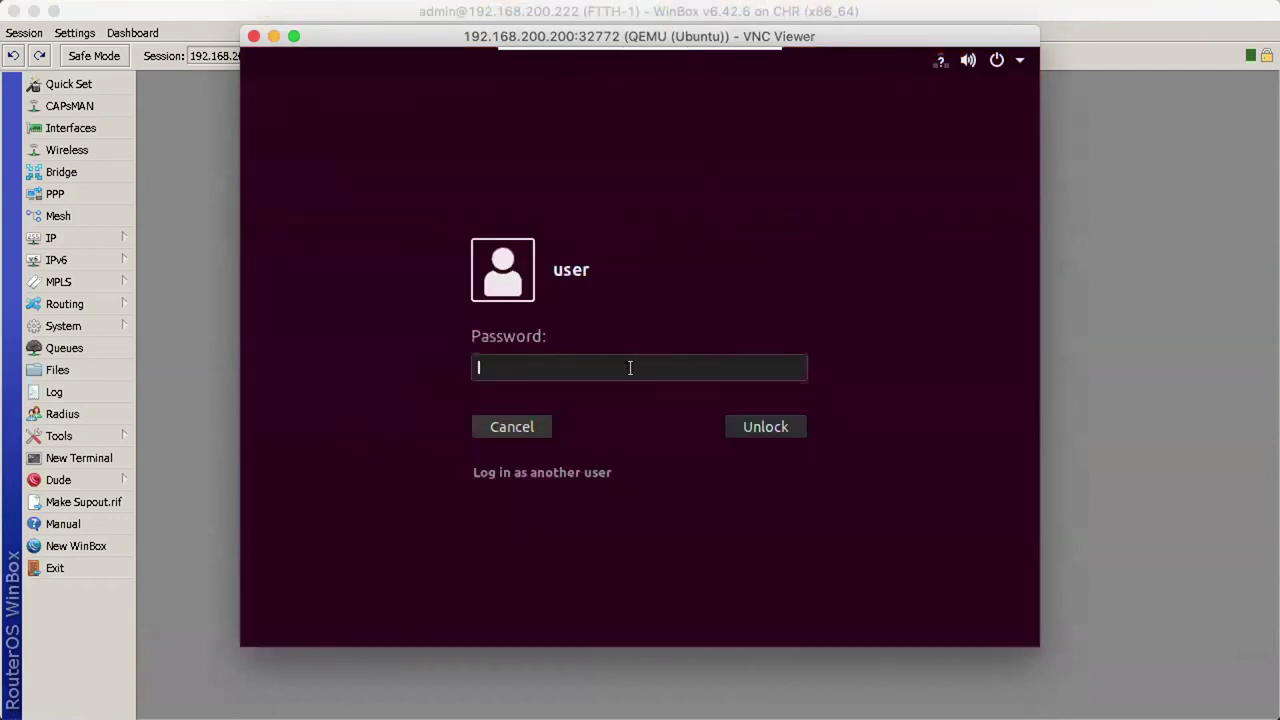
text(••••)
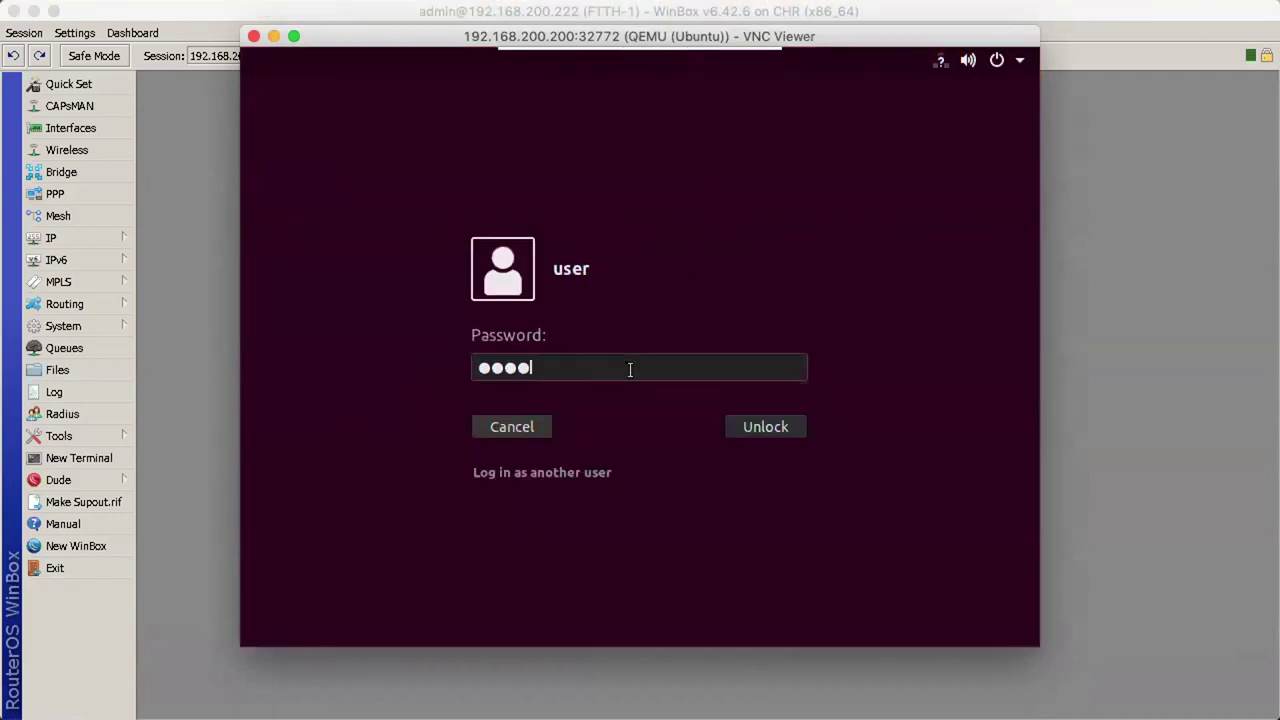
text(•••)
key(Return)
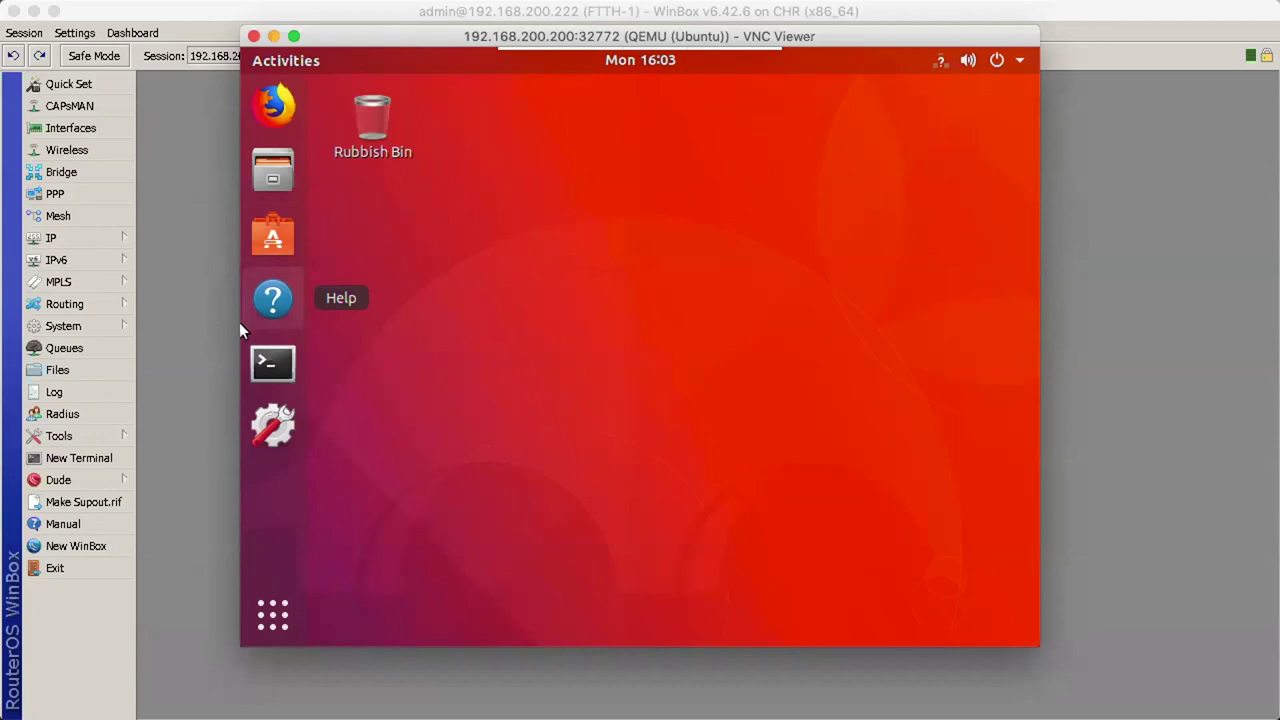
click(178, 232)
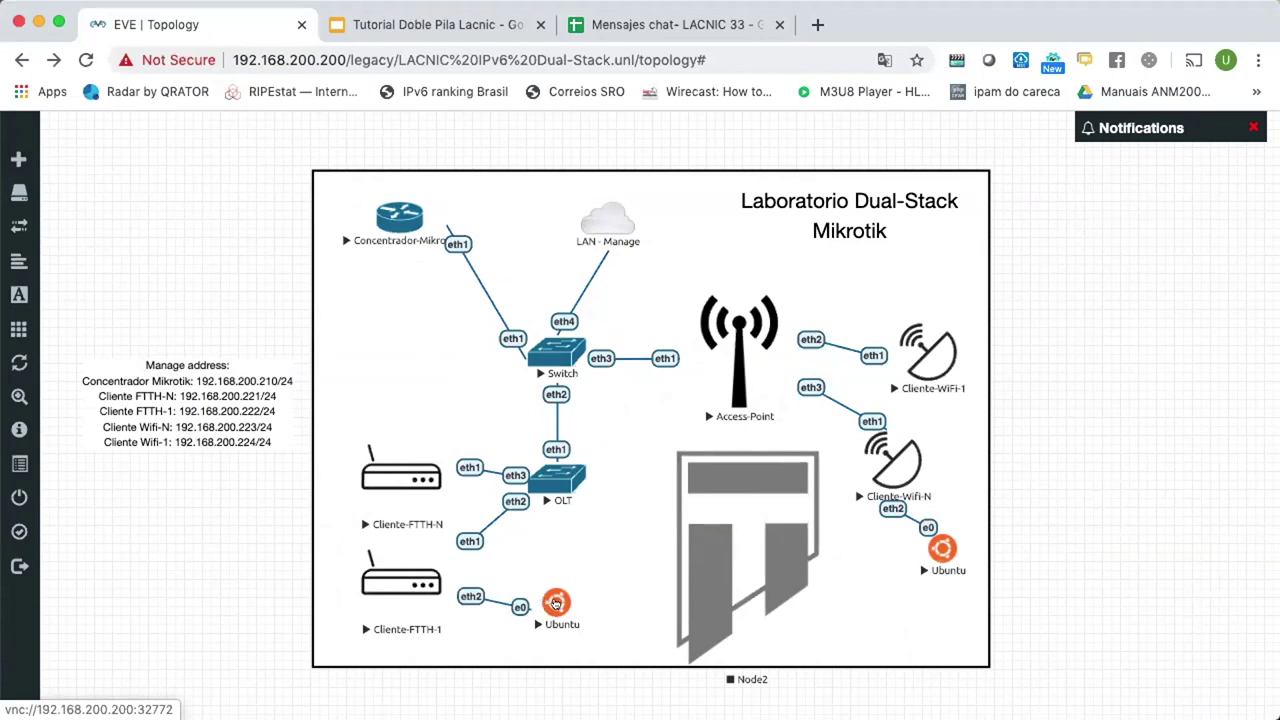
Step: Restore FTTH-1's WinBox window and open its 2001:db8:8000::/64 IPv6 address entry
mouse_move(760, 700)
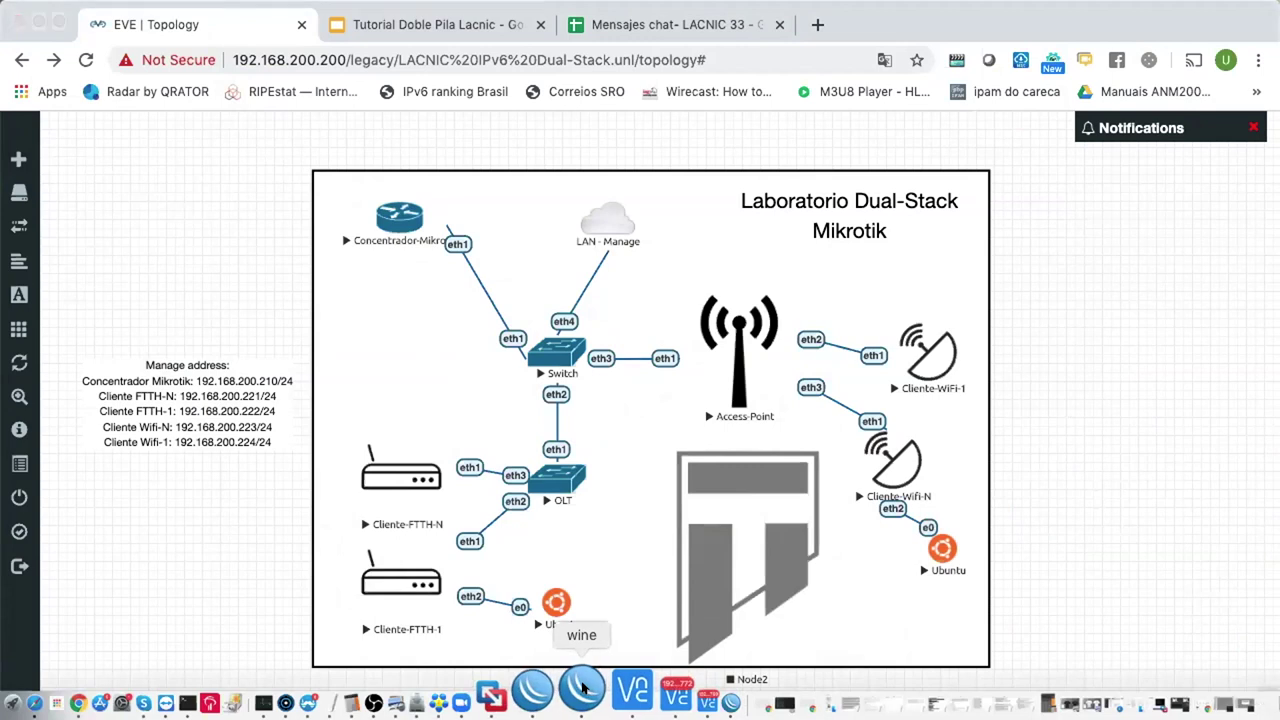
click(647, 690)
double_click(425, 330)
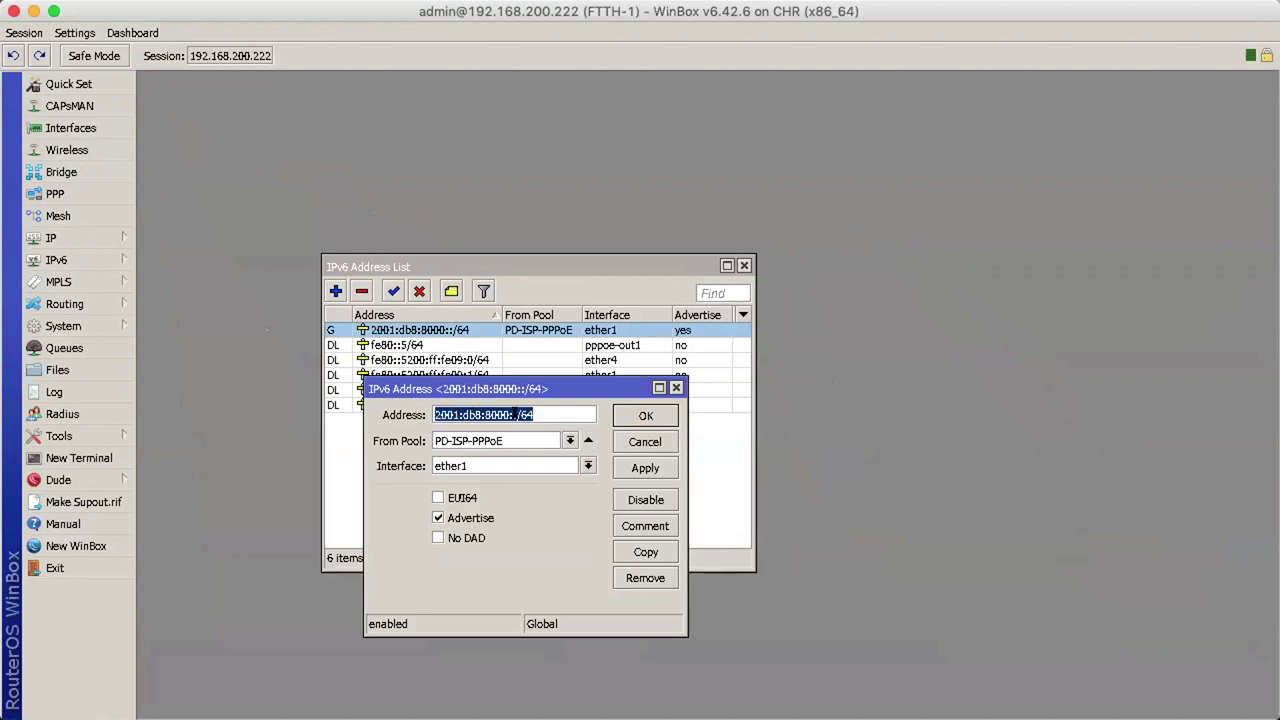
click(533, 414)
Step: Point out the /64 prefix length, close the address dialog unchanged, and switch to the Ubuntu client's screen
drag(535, 413, 516, 413)
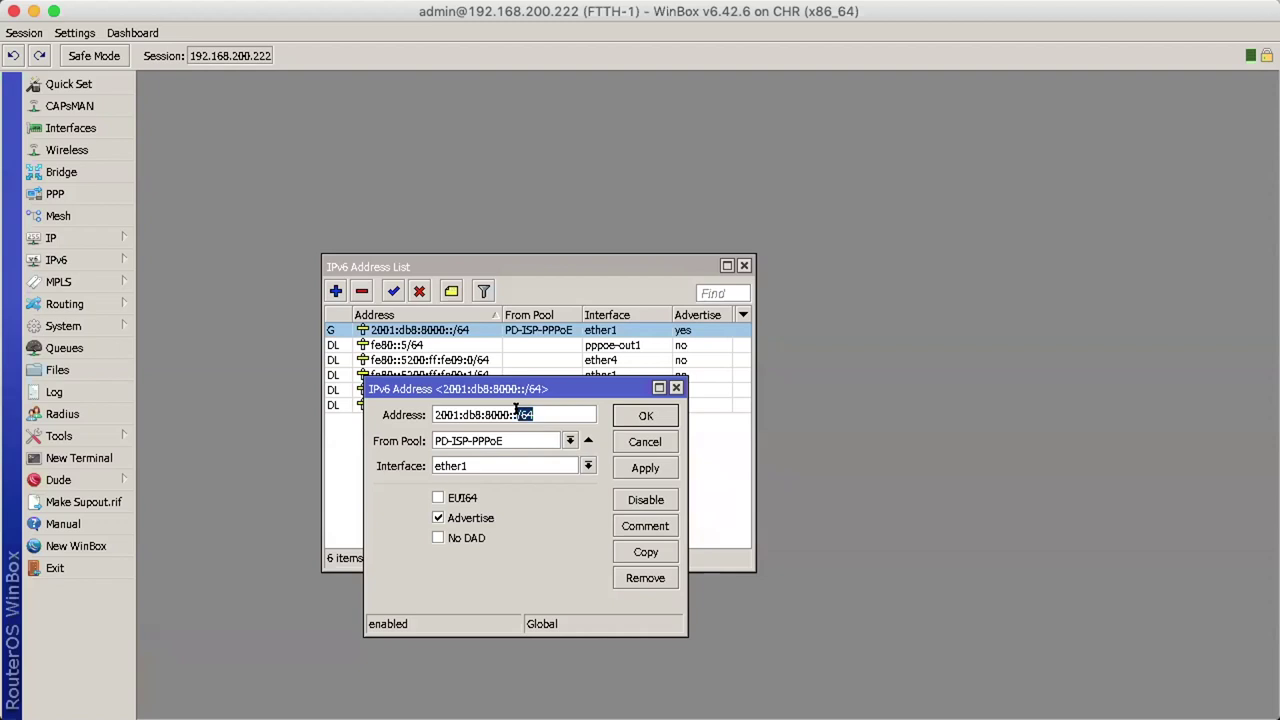
click(566, 413)
click(674, 387)
mouse_move(537, 690)
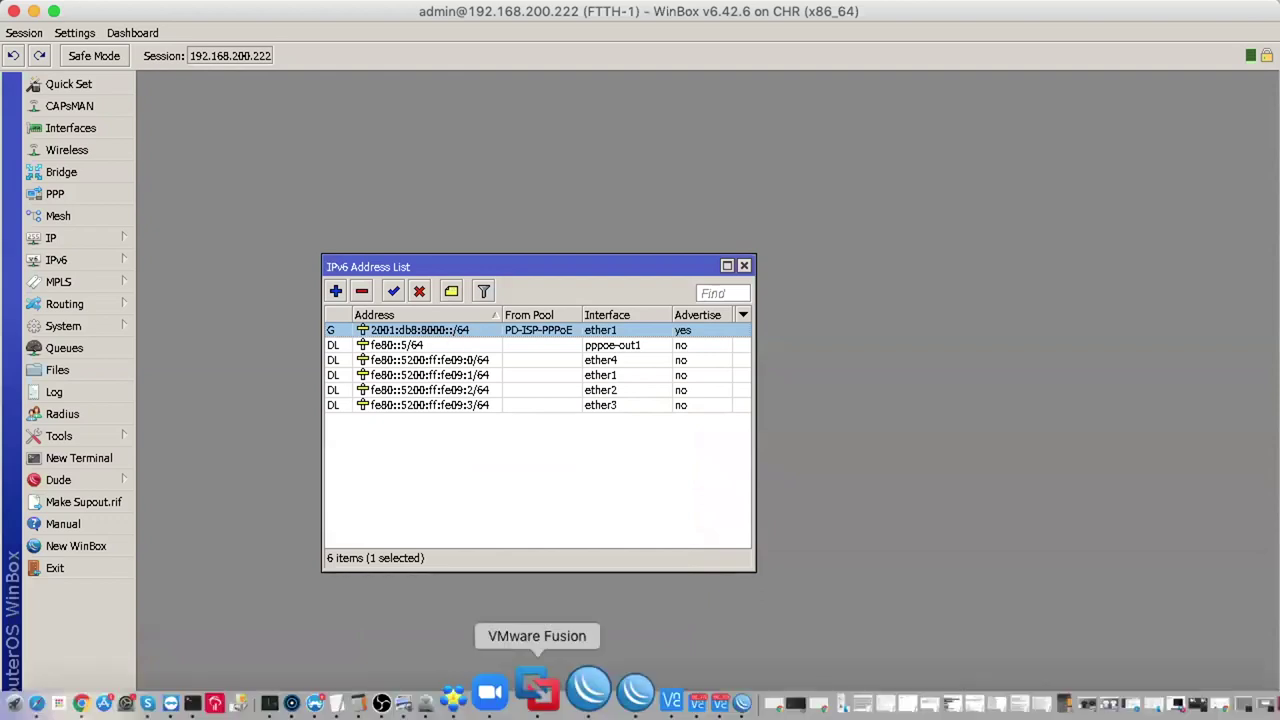
click(646, 698)
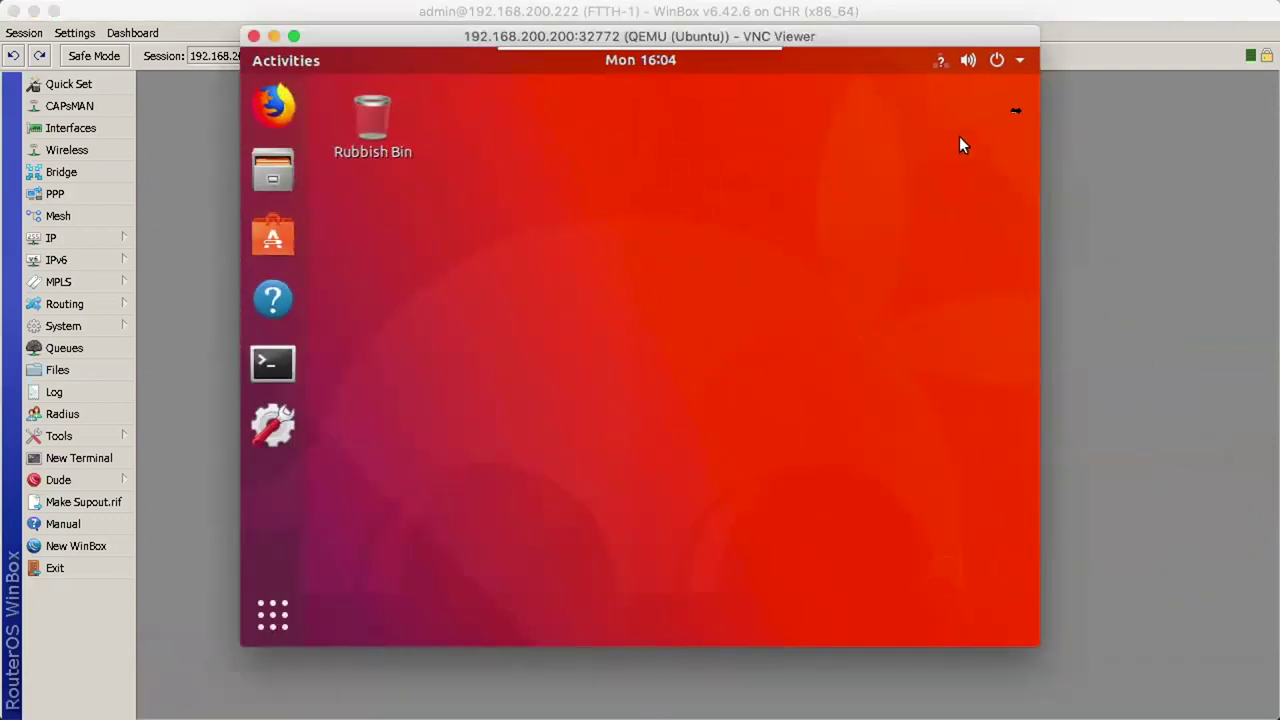
Step: Open the Ubuntu wired connection details and highlight the global IPv6 address 2001:db8:8000:0:d4da:e65b:3736:72d9
click(933, 61)
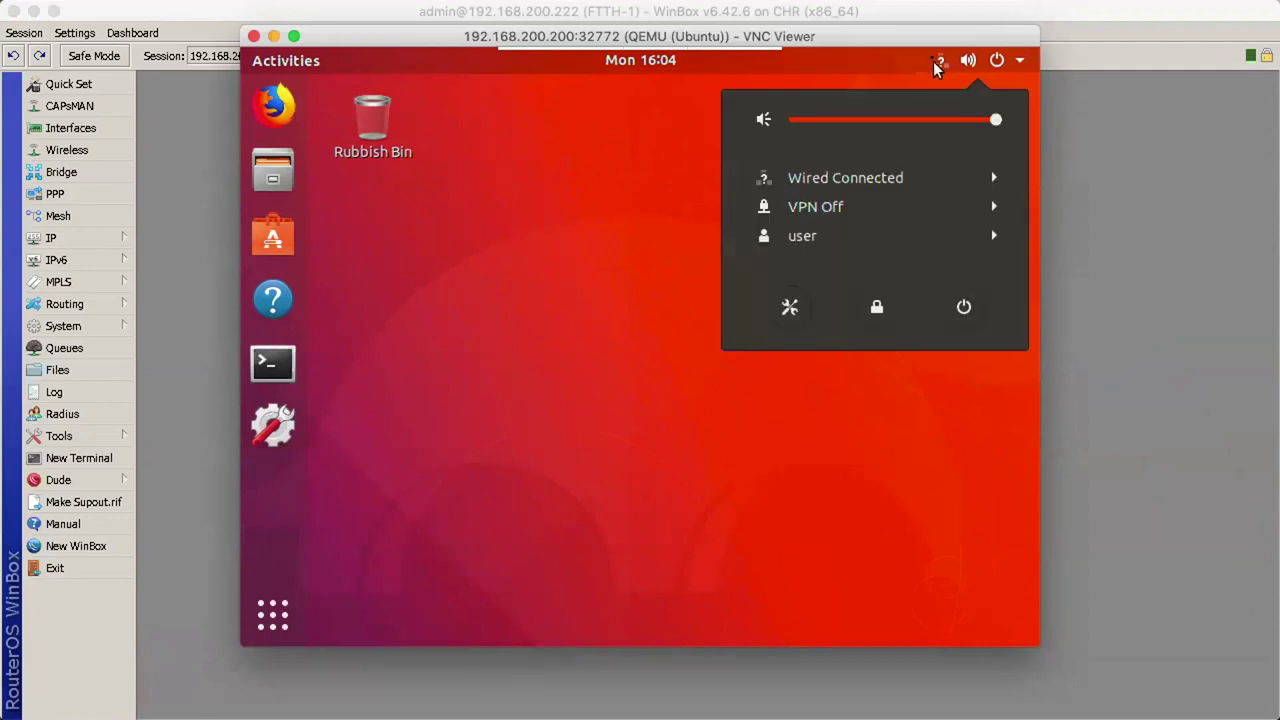
click(991, 180)
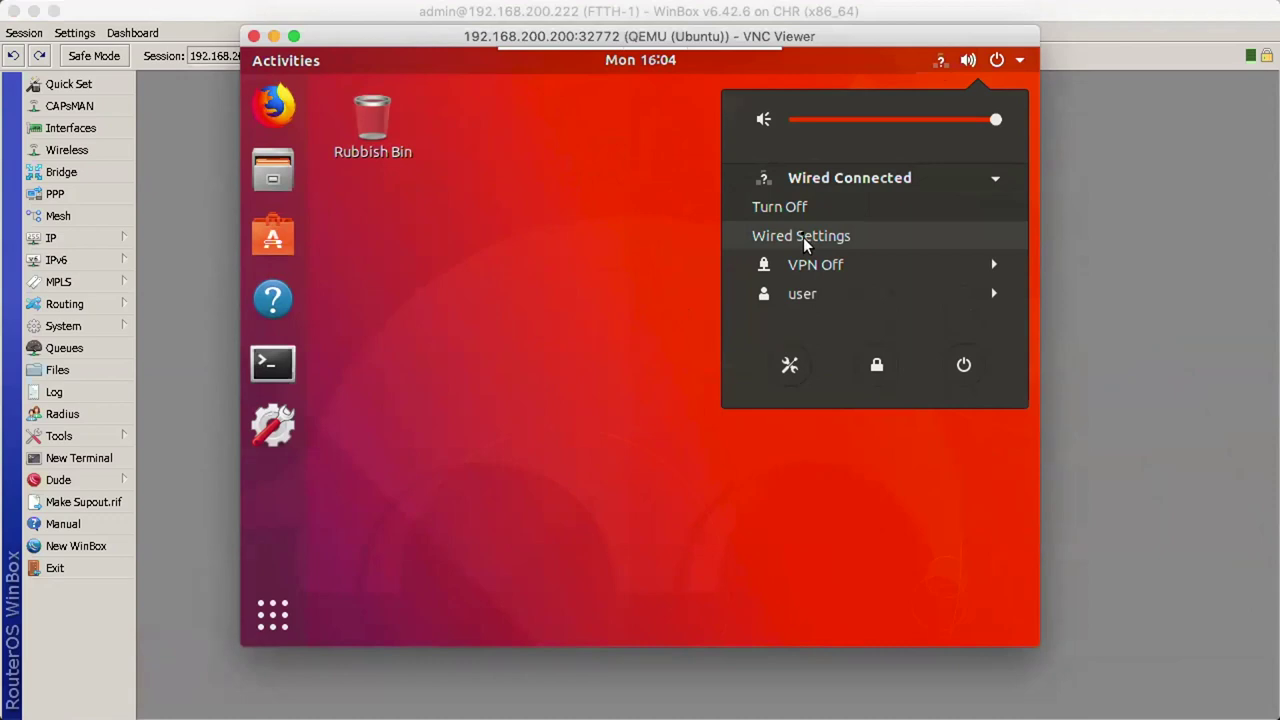
click(805, 237)
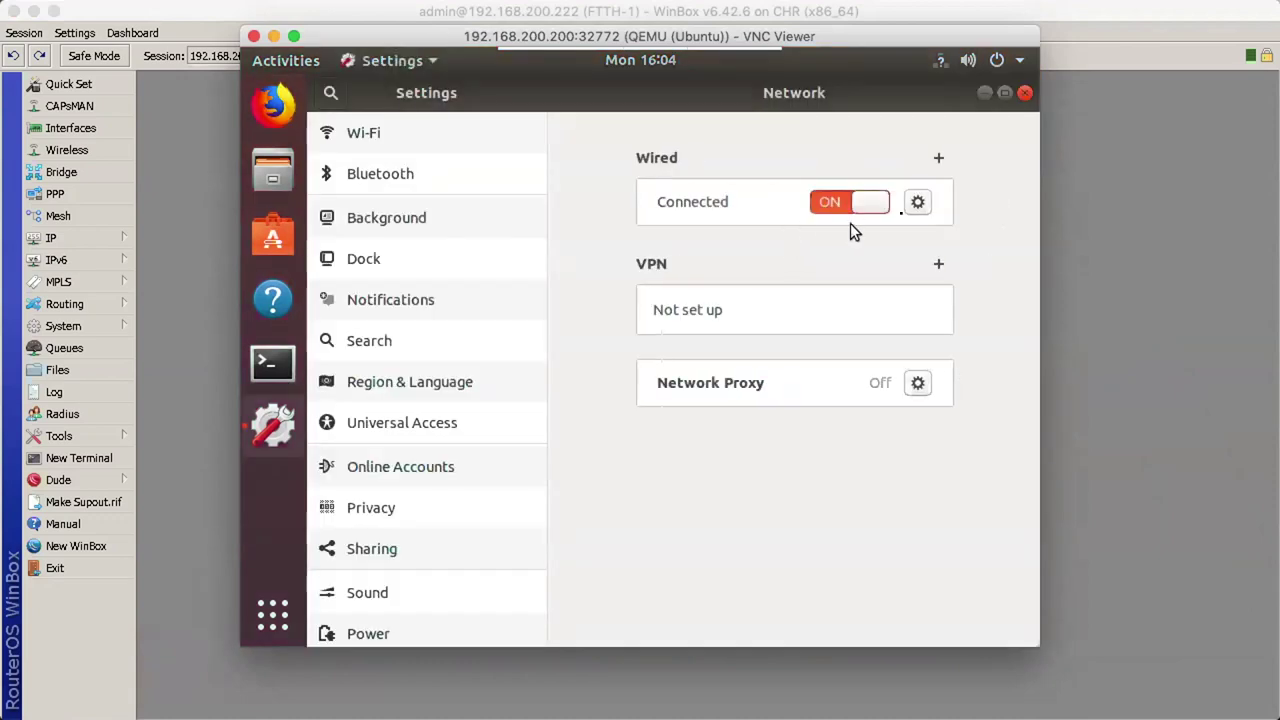
click(918, 204)
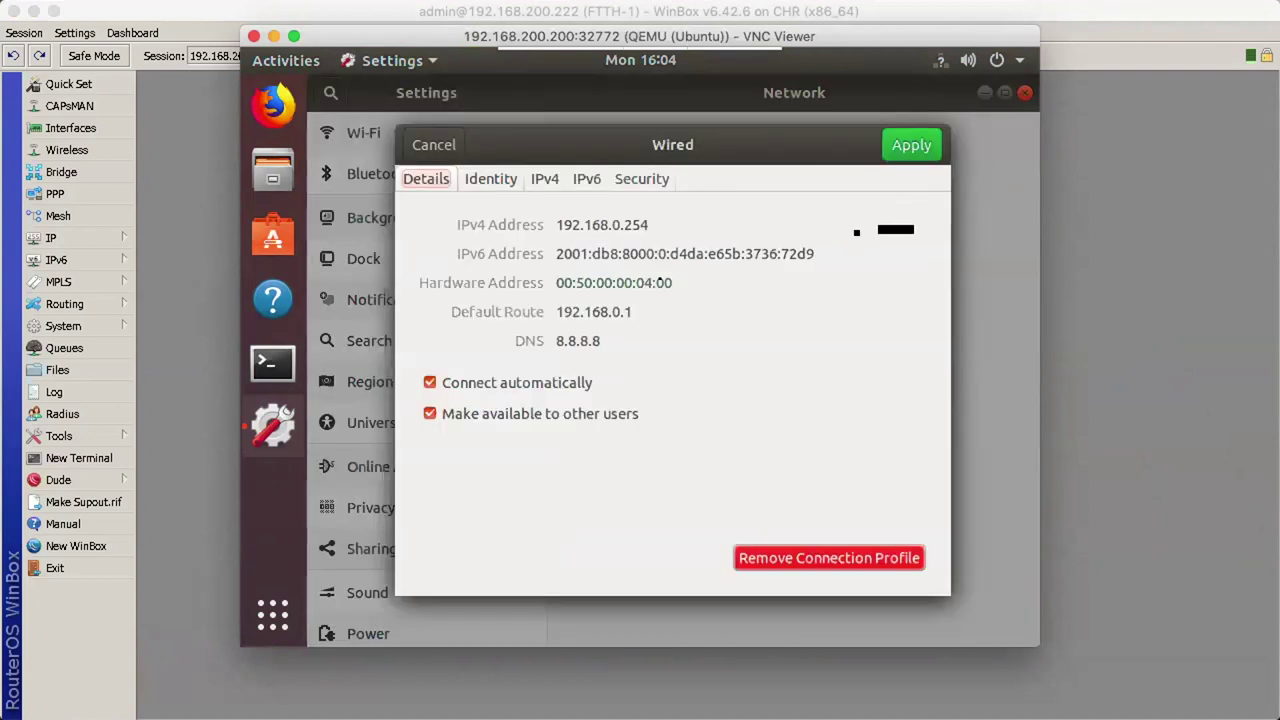
drag(557, 254, 823, 255)
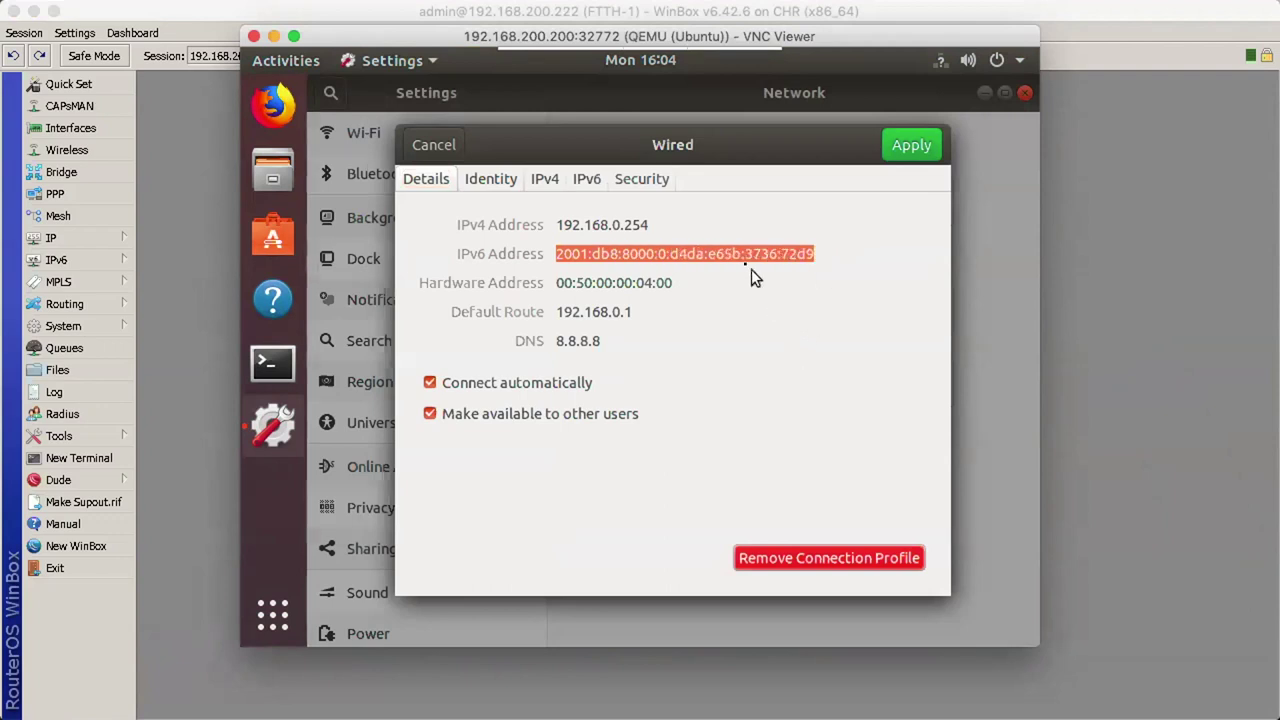
double_click(638, 254)
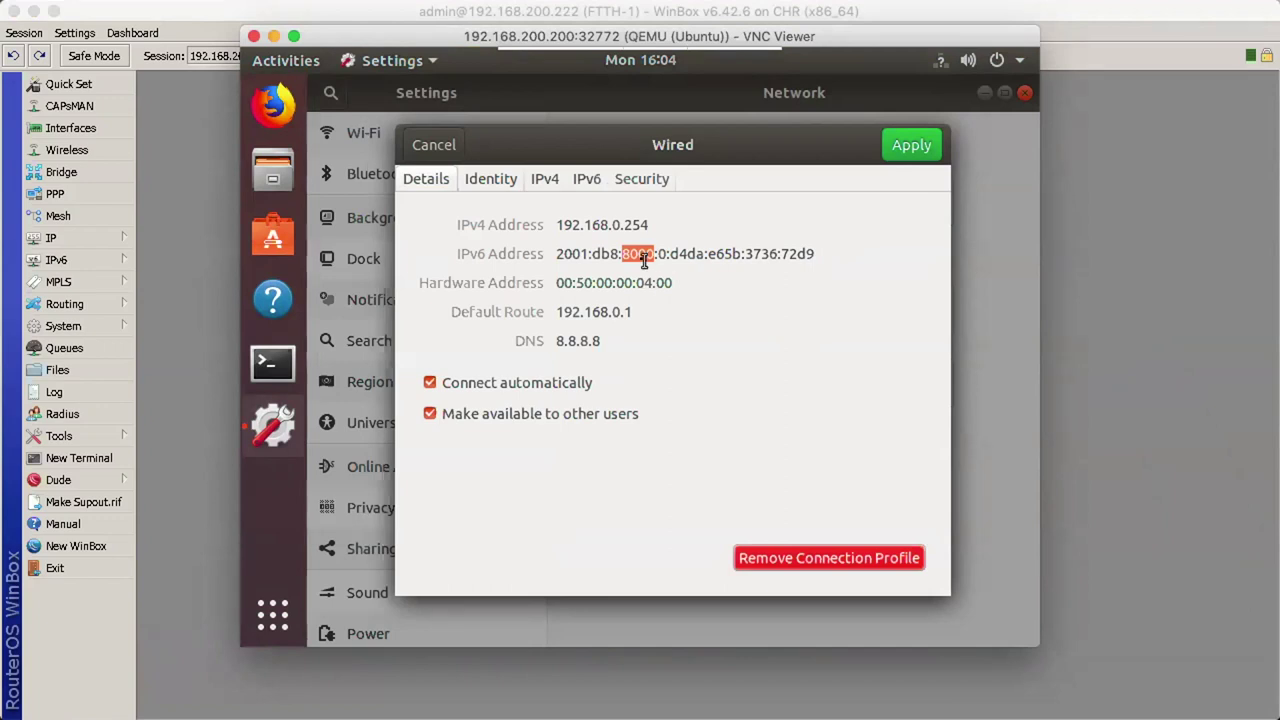
Step: Review the IPv6 method tab, recheck the address, then close Settings and minimize VNC Viewer
click(586, 181)
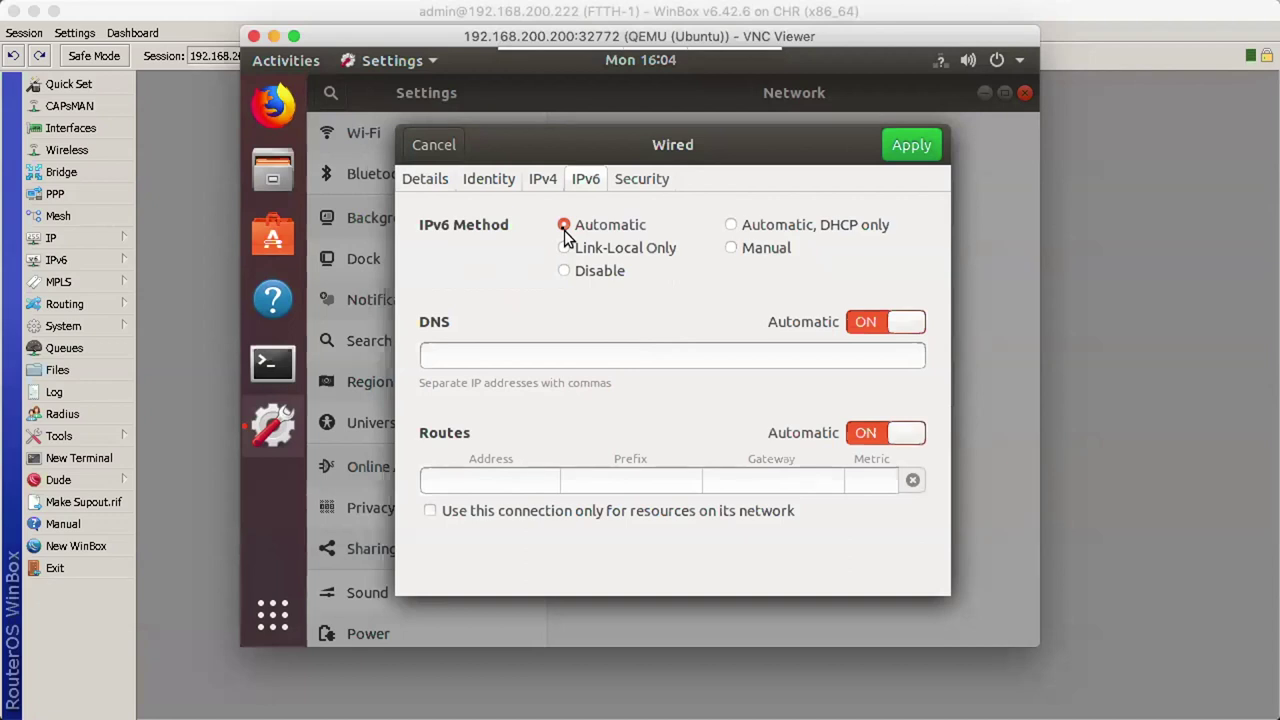
click(427, 181)
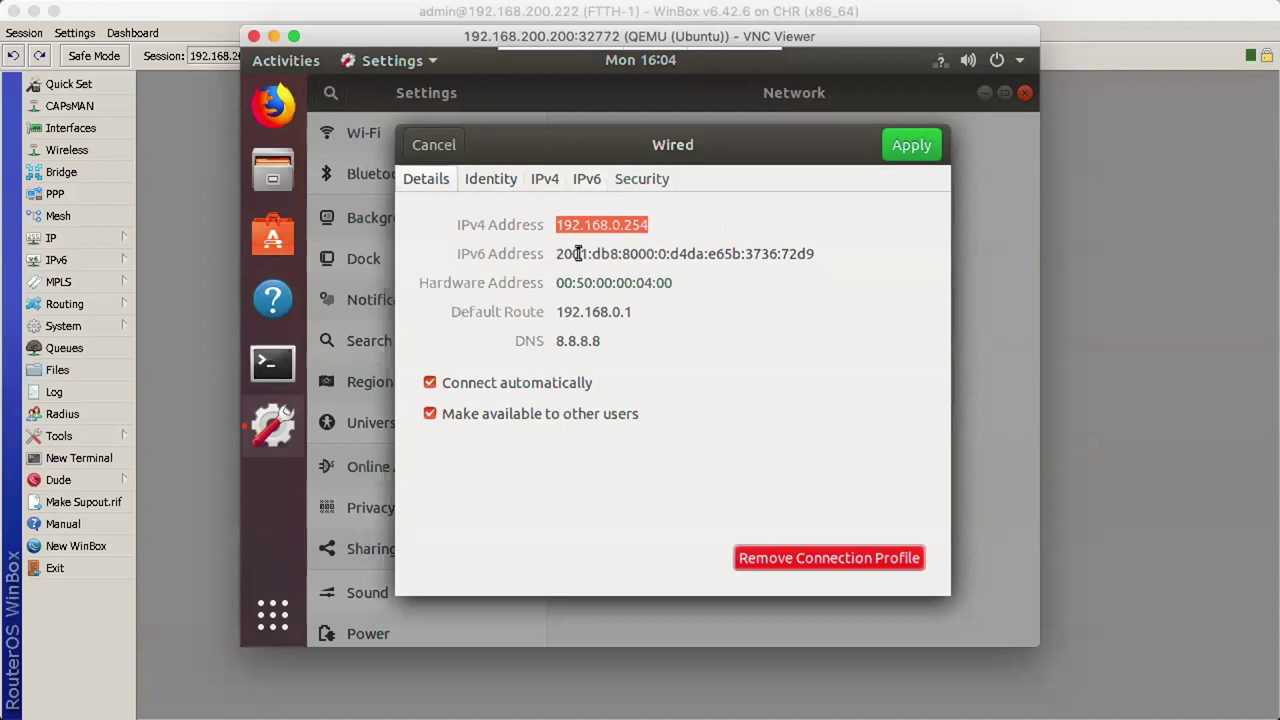
drag(556, 254, 813, 257)
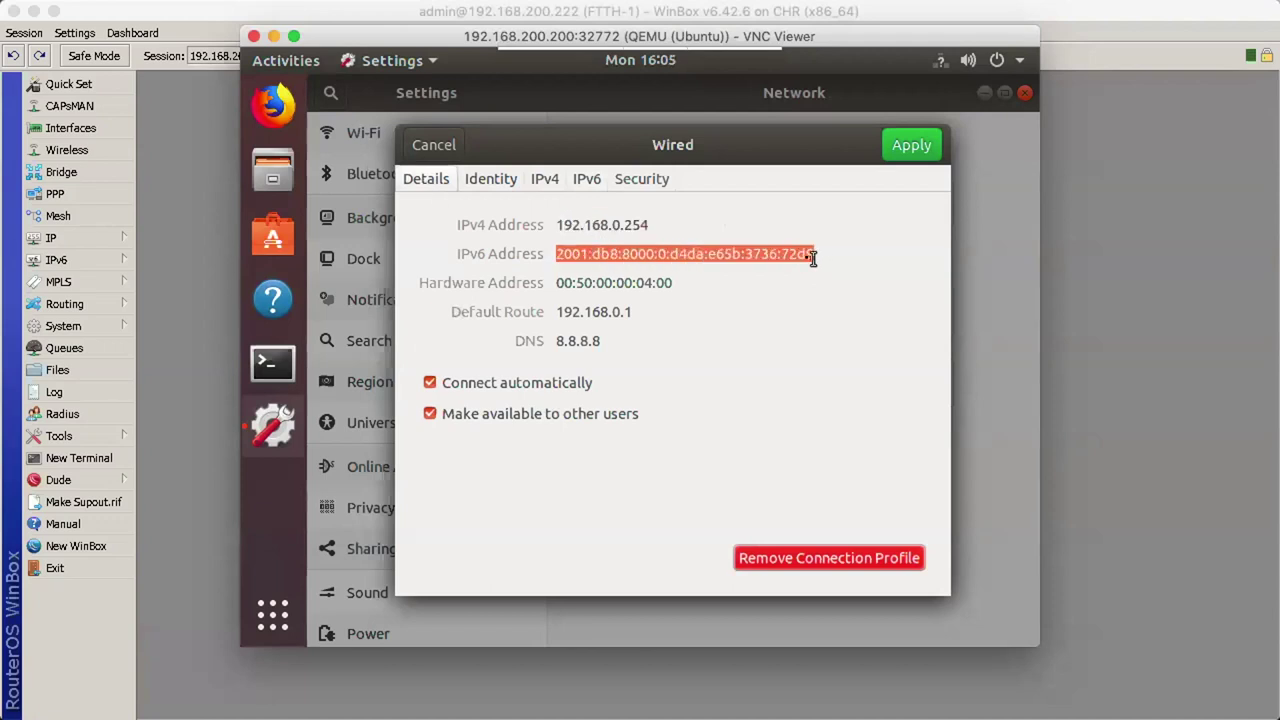
click(453, 147)
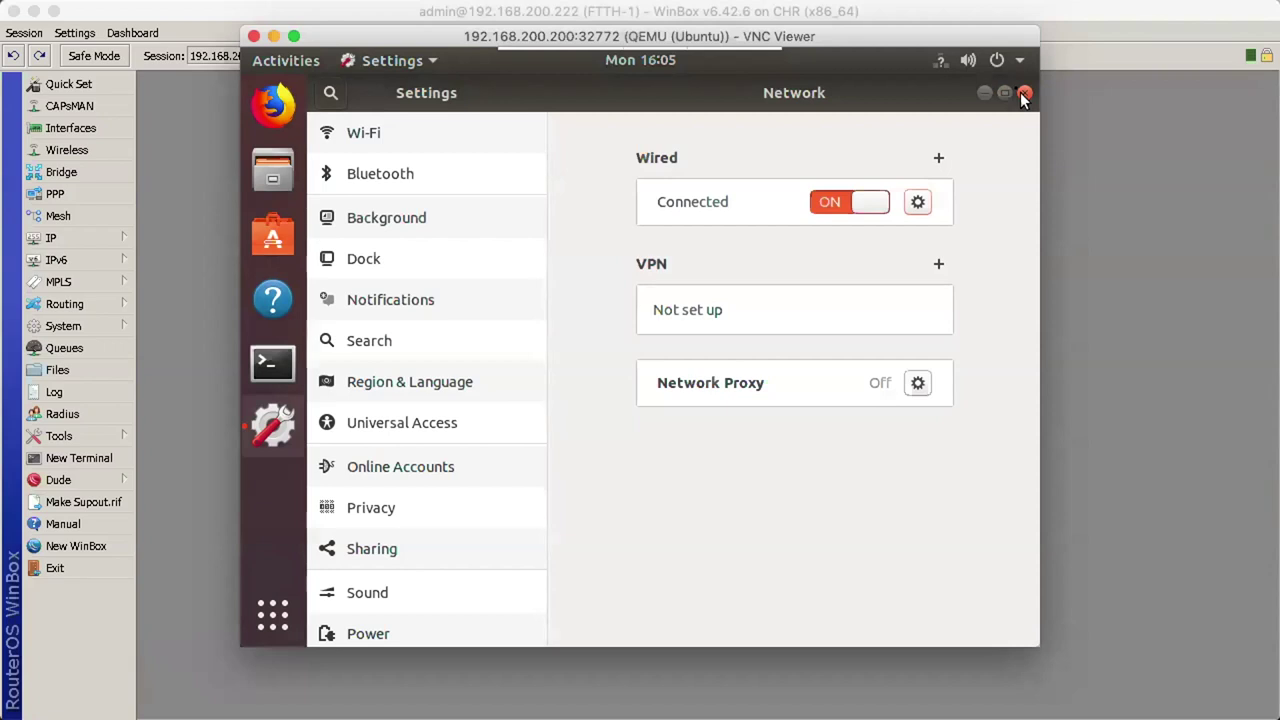
click(1023, 94)
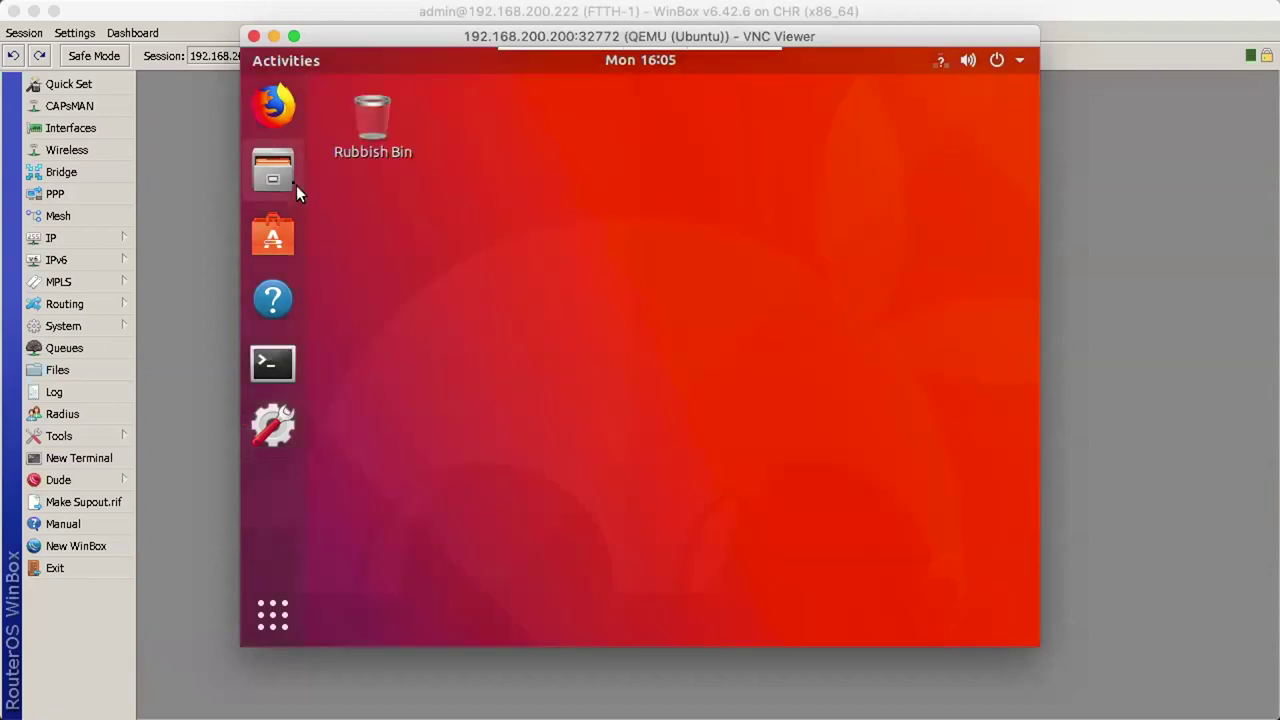
click(272, 37)
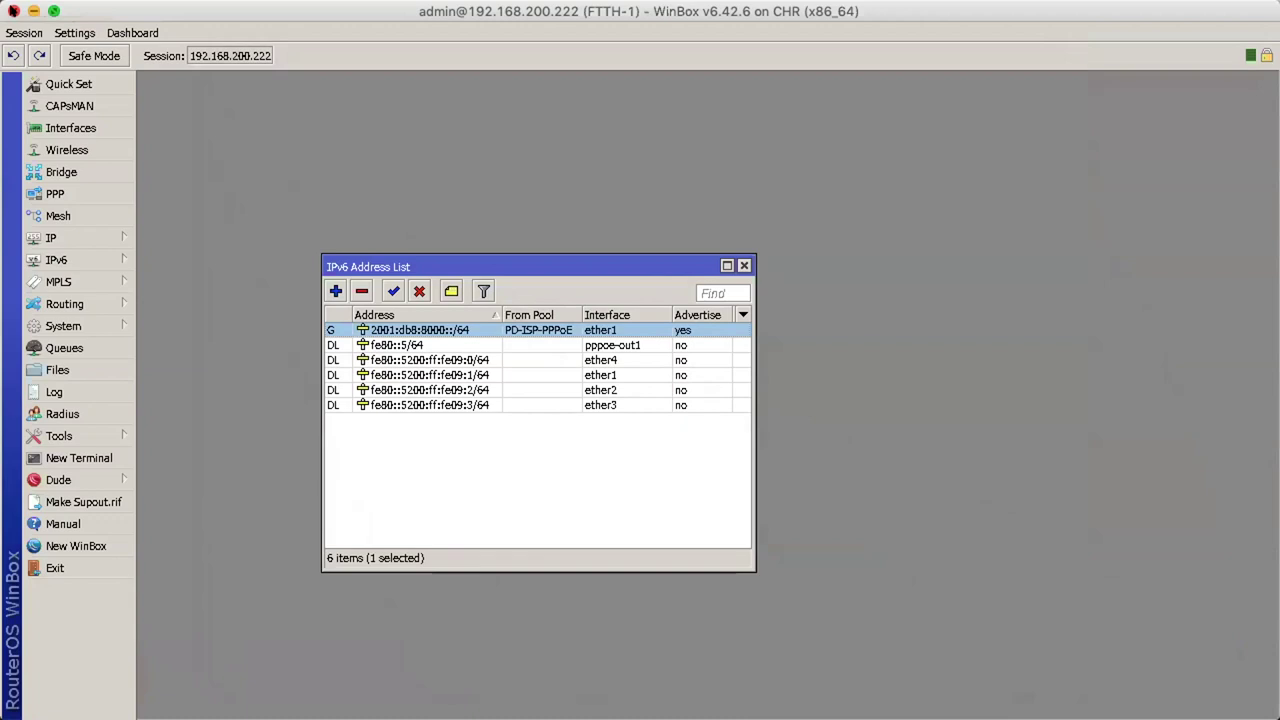
Step: Minimize FTTH-1's WinBox and restore the WIFI-N router session at 192.168.200.223
click(36, 11)
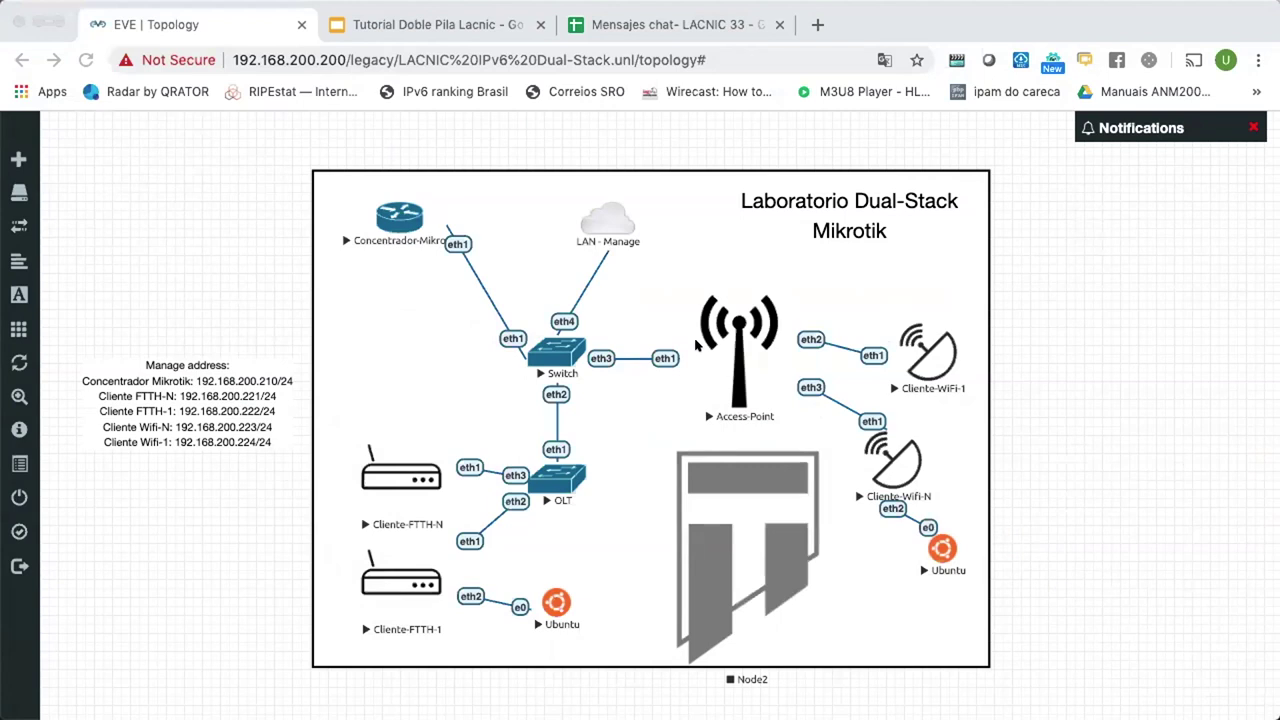
click(1115, 441)
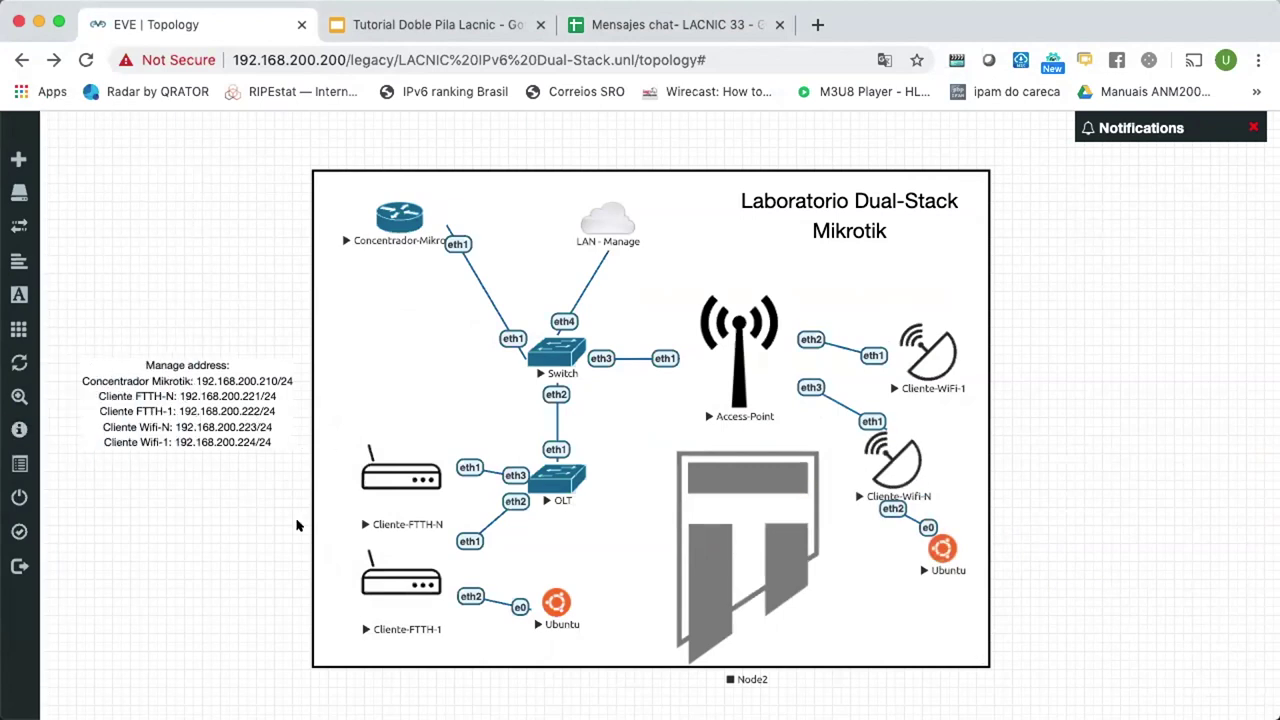
mouse_move(545, 698)
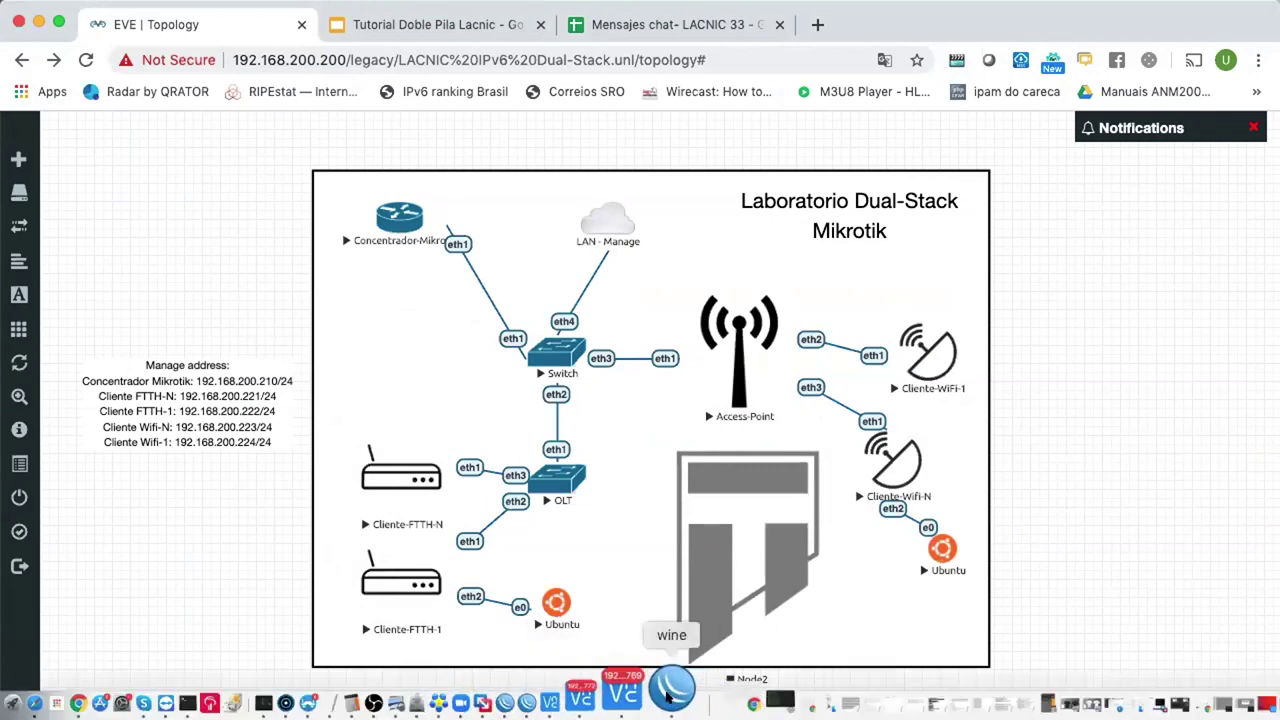
click(668, 697)
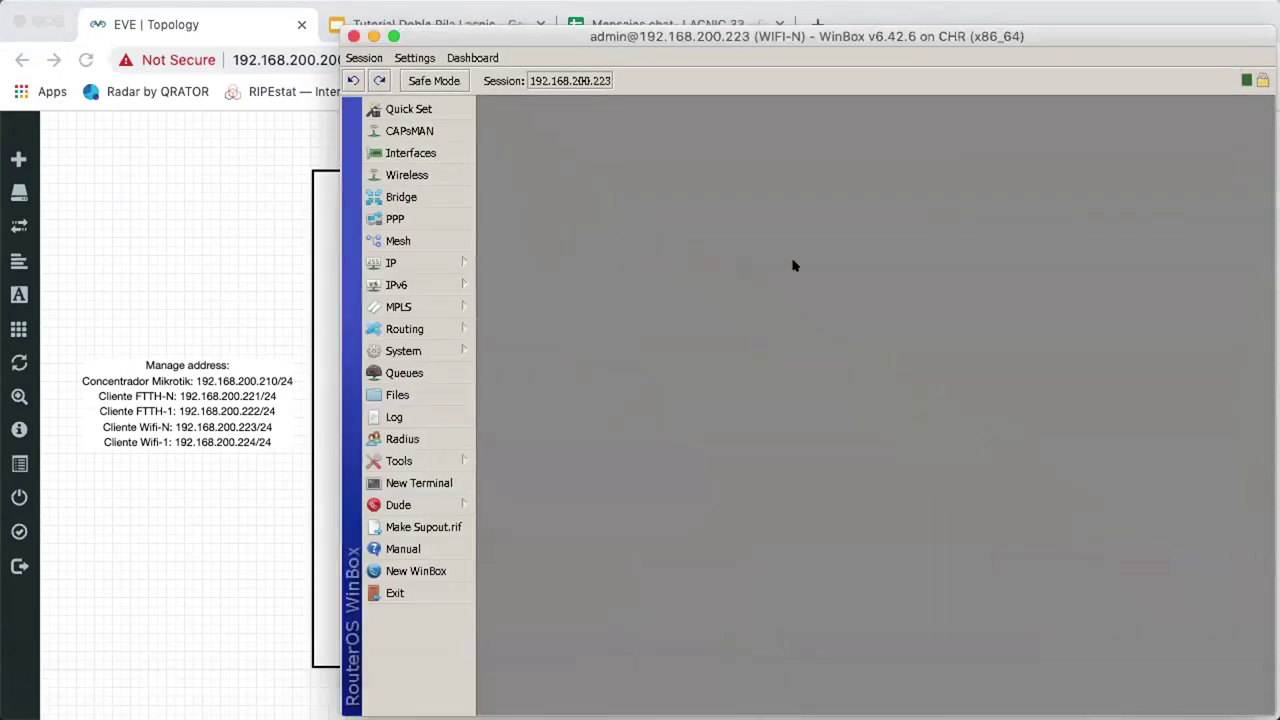
Step: Maximize the WIFI-N WinBox window and open the pppoe-out1 PPP interface's general settings
drag(628, 33, 596, 32)
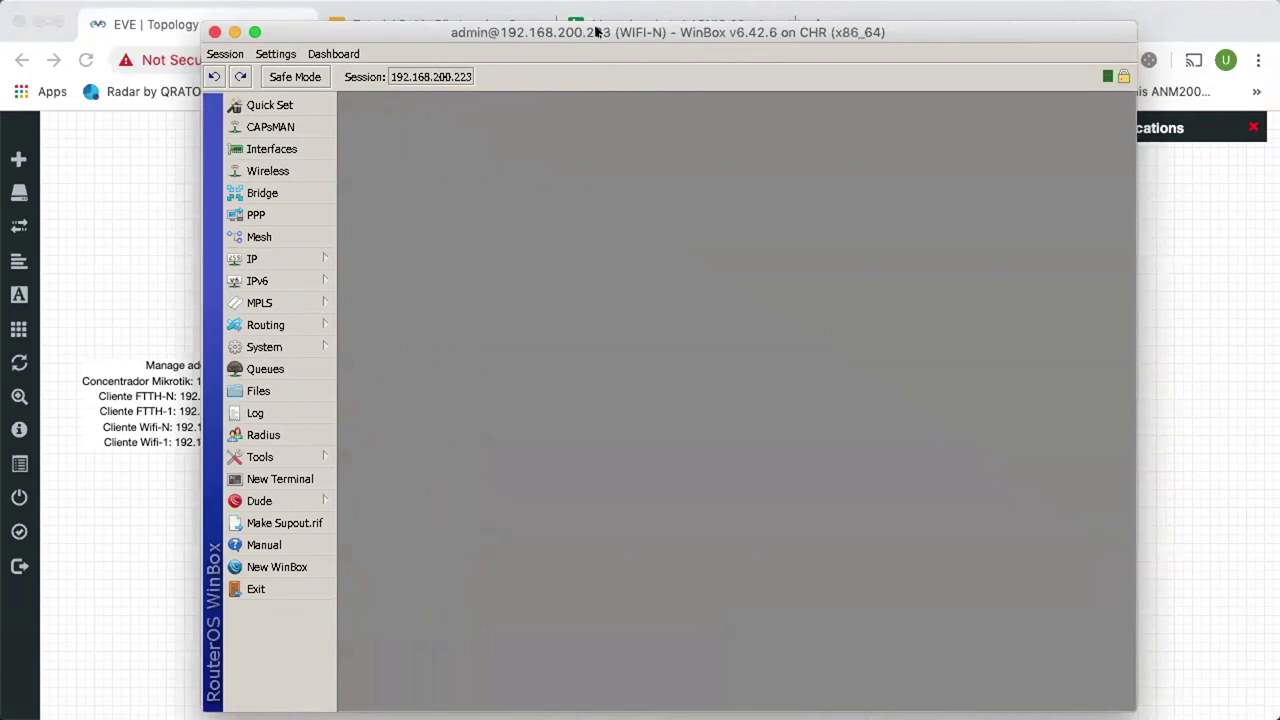
double_click(596, 32)
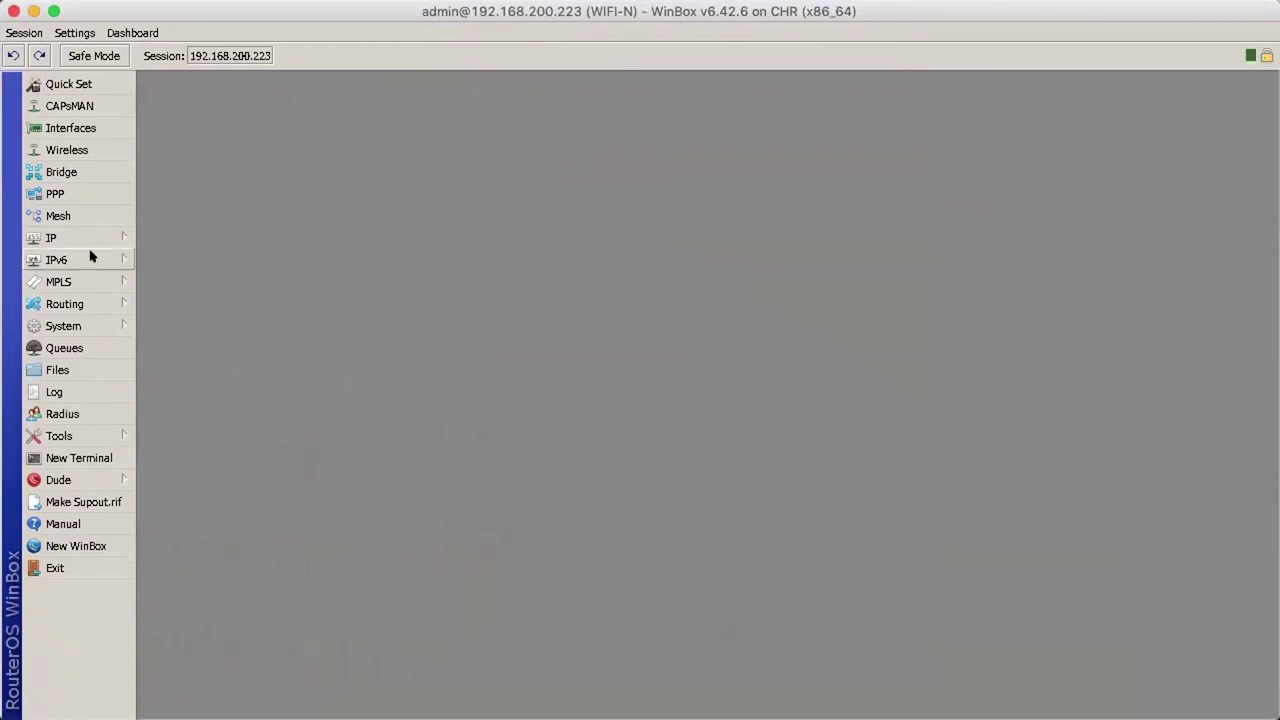
click(84, 192)
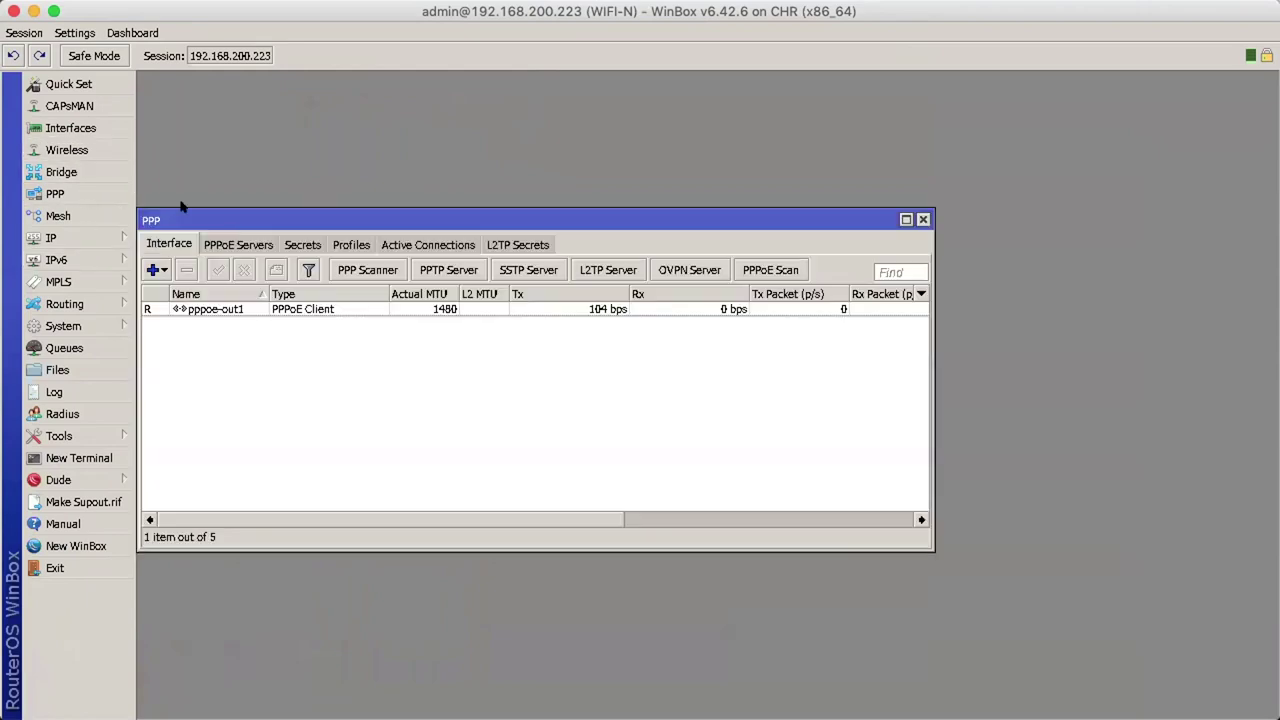
double_click(217, 307)
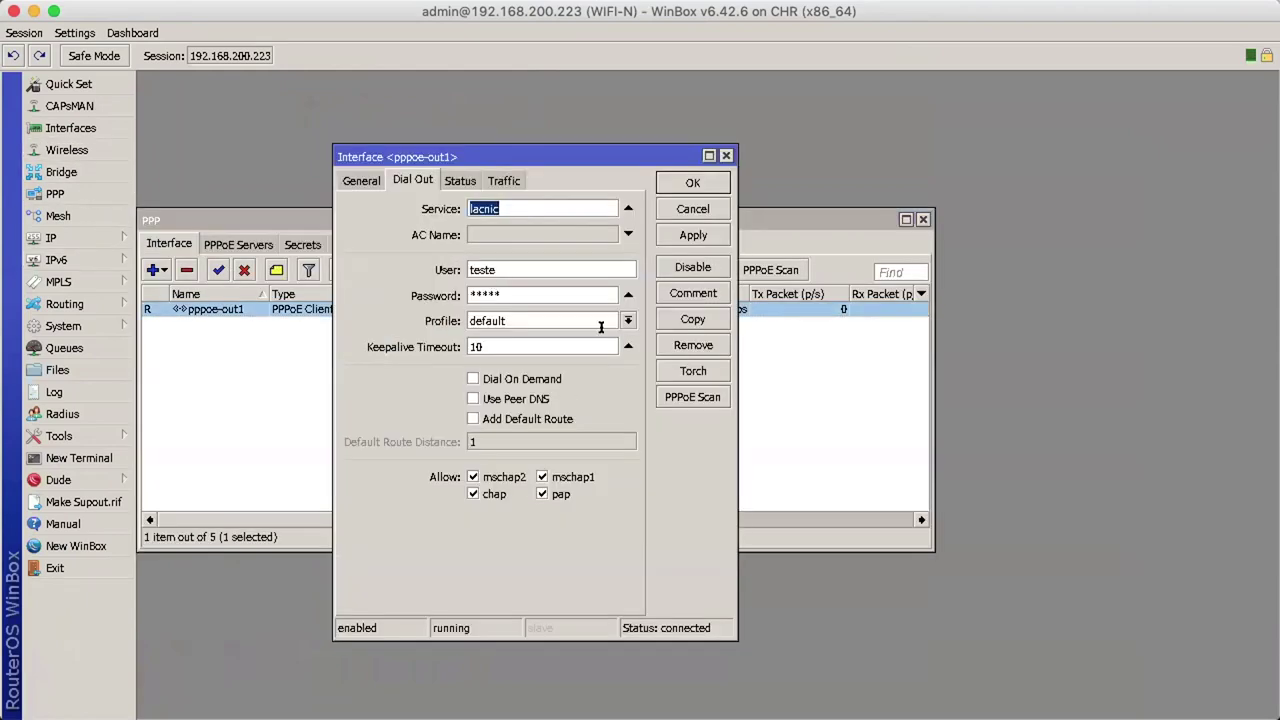
click(361, 178)
Step: Close the pppoe-out1 dialog and show the DHCPv6 client list with prefix 2001:db8:8000:100::/56
key(Escape)
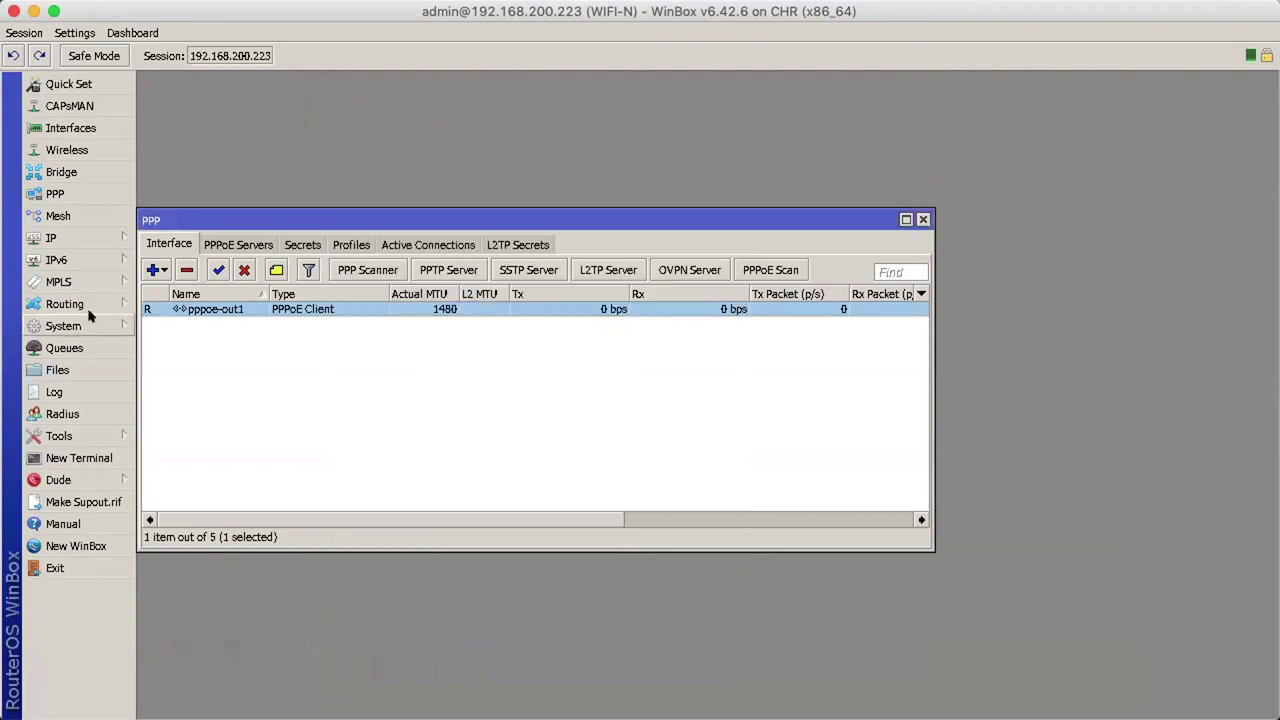
click(86, 259)
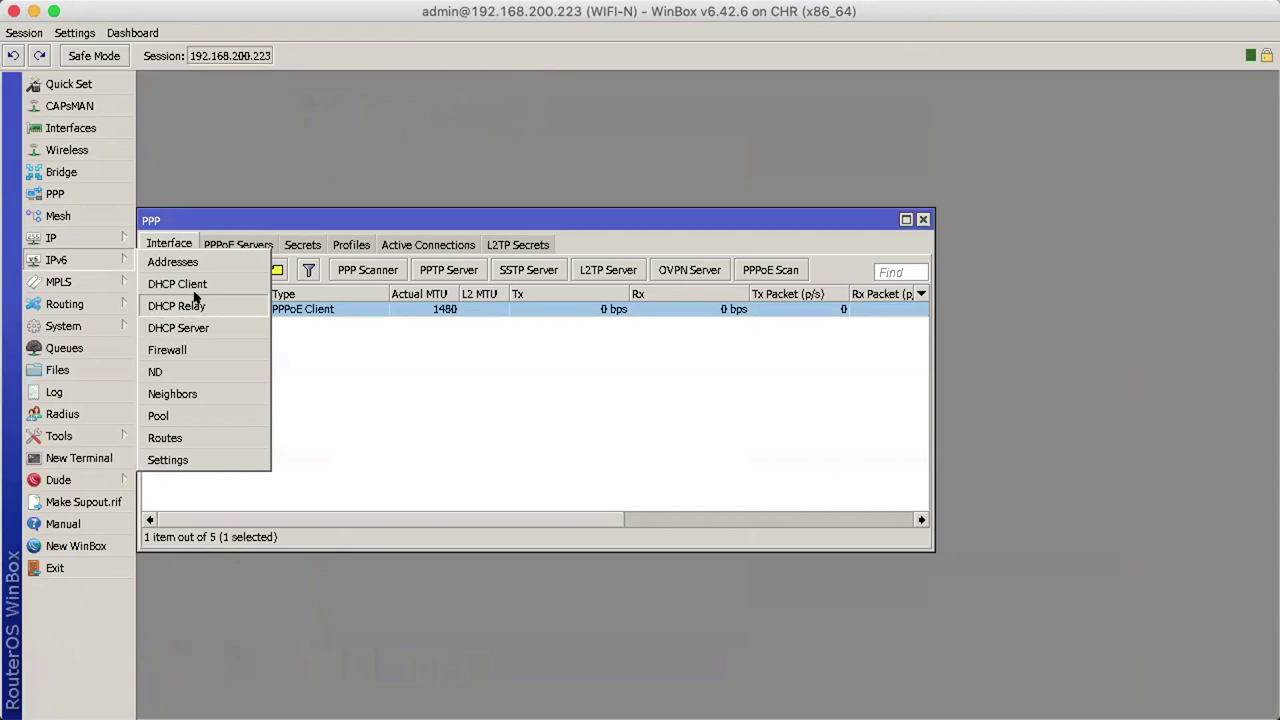
click(195, 285)
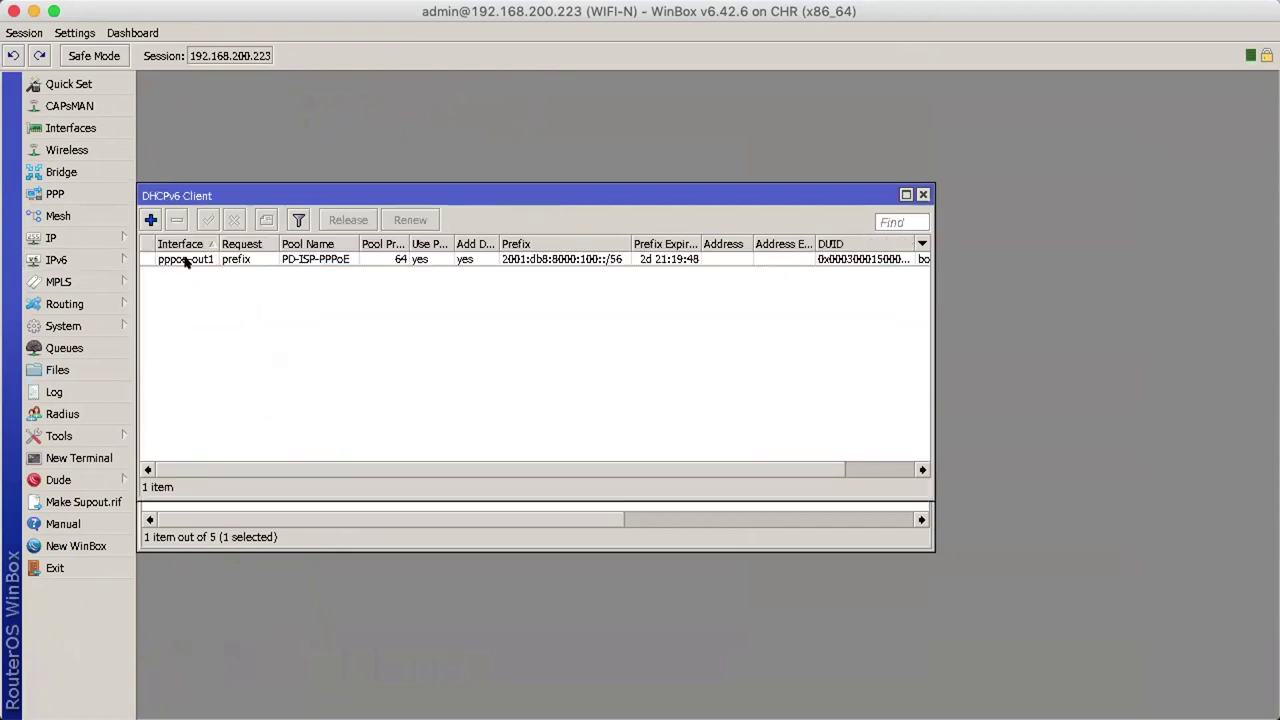
Step: Inspect the pppoe-out1 DHCPv6 client: pool PD-ISP-PPPoE, prefix length 64, delegated 2001:db8:8000:100::/56
click(193, 260)
drag(237, 200, 258, 334)
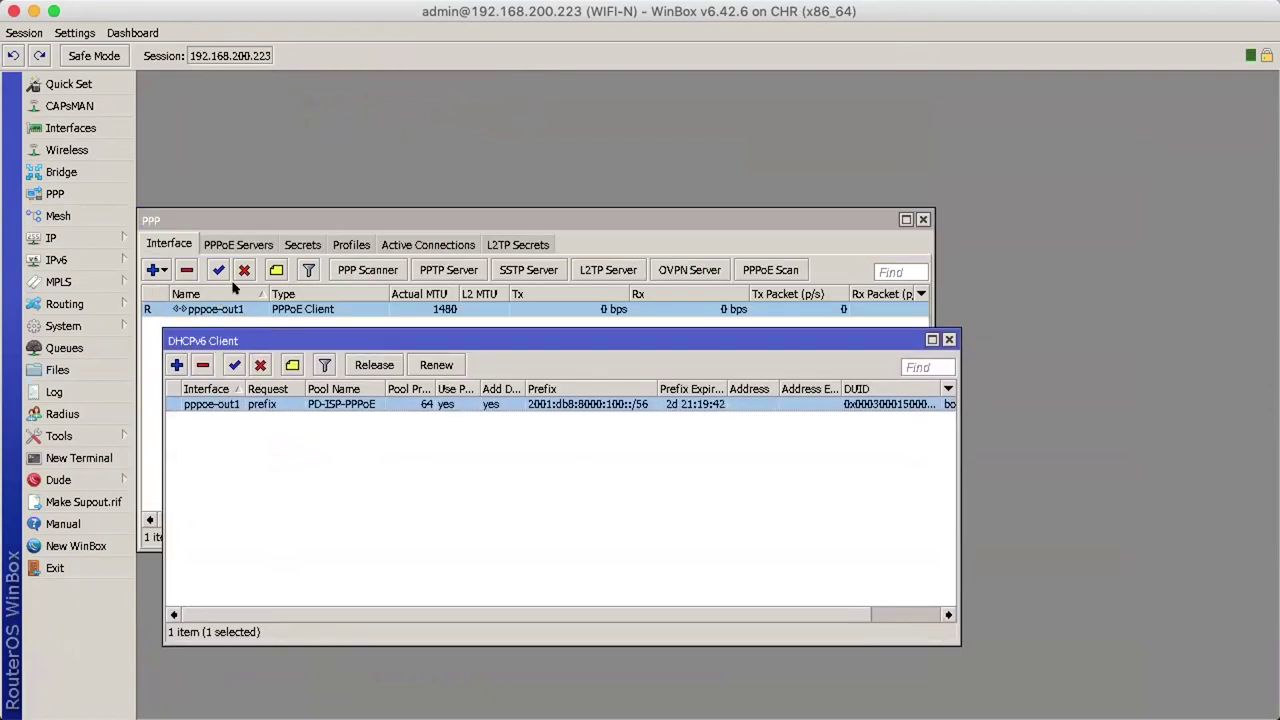
double_click(290, 403)
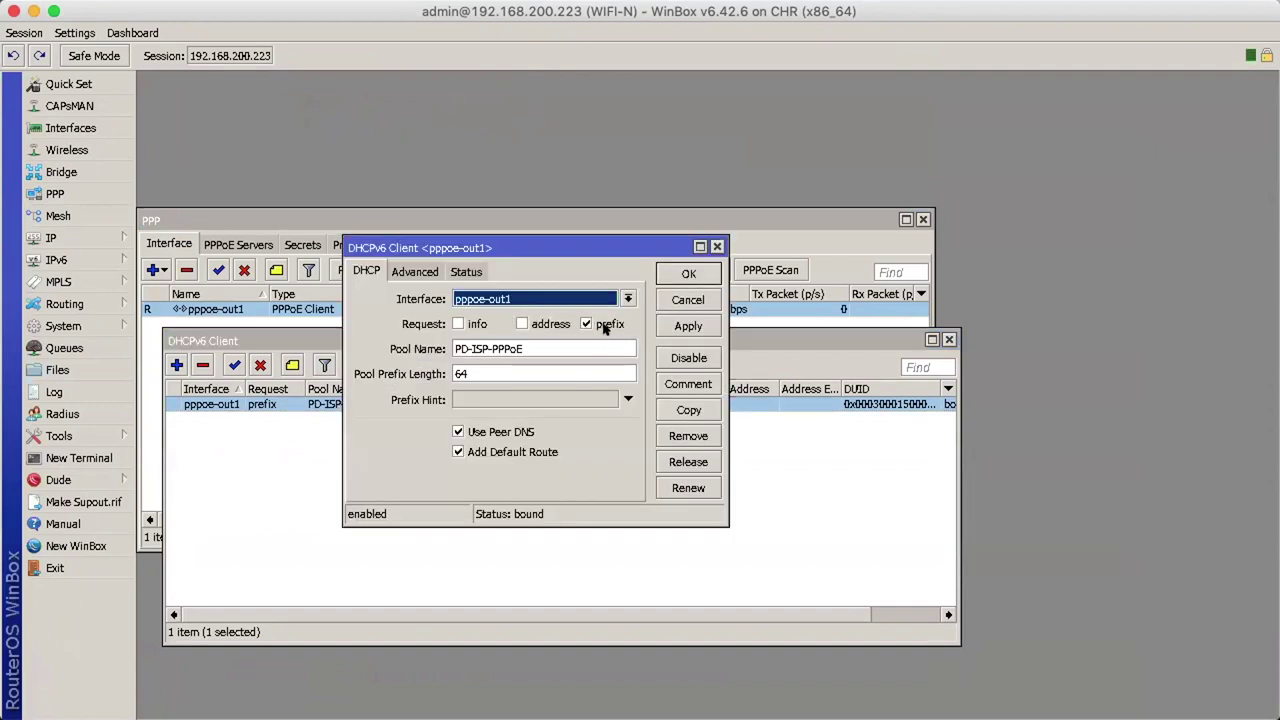
drag(566, 344, 453, 347)
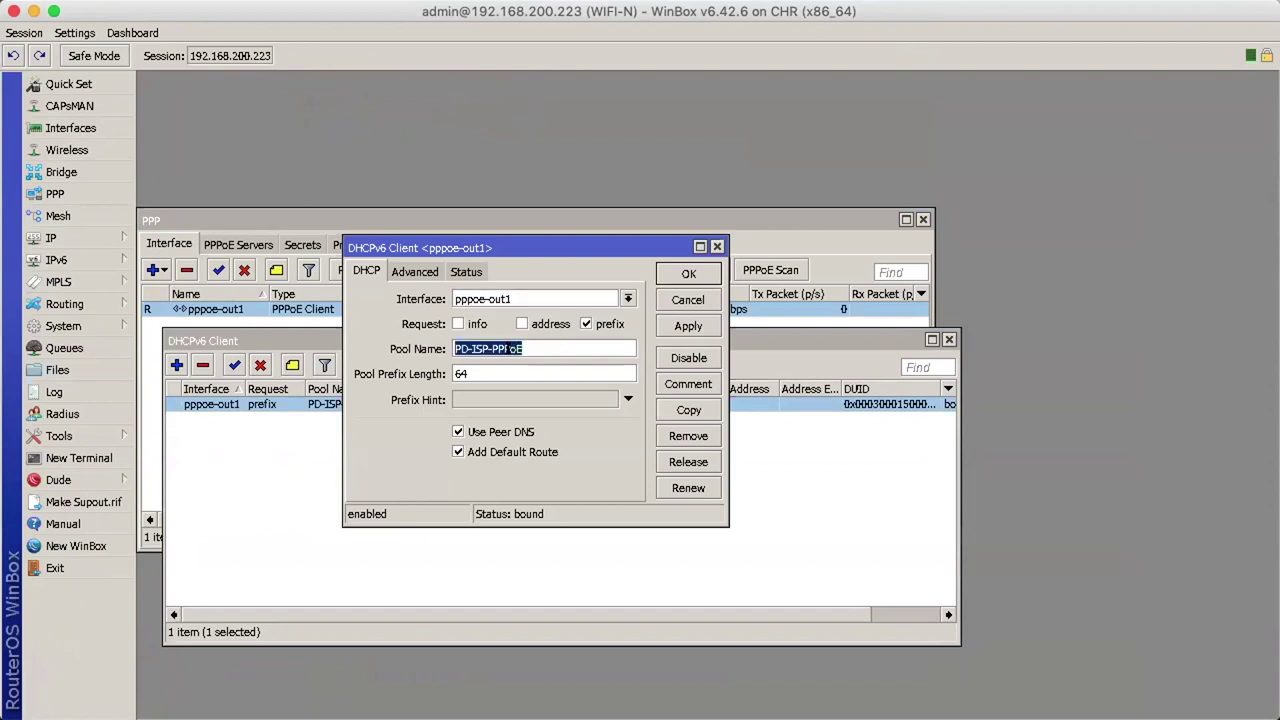
click(578, 348)
drag(484, 373, 443, 367)
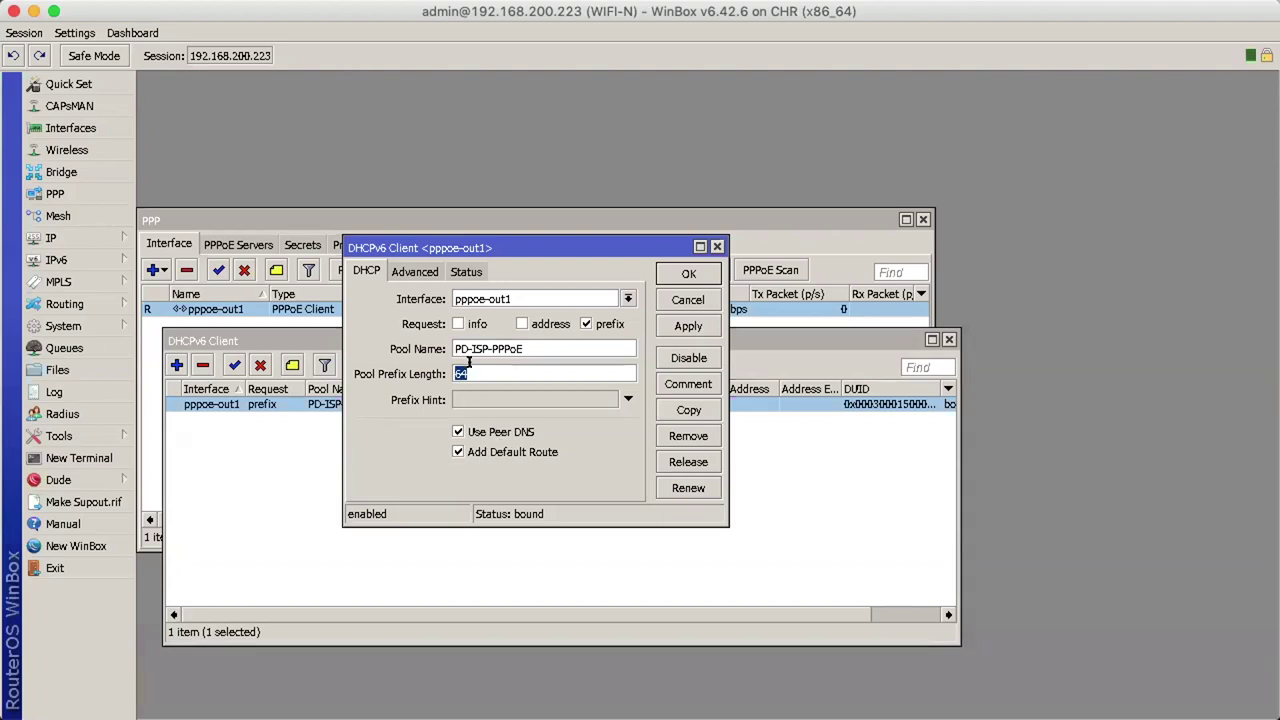
click(466, 276)
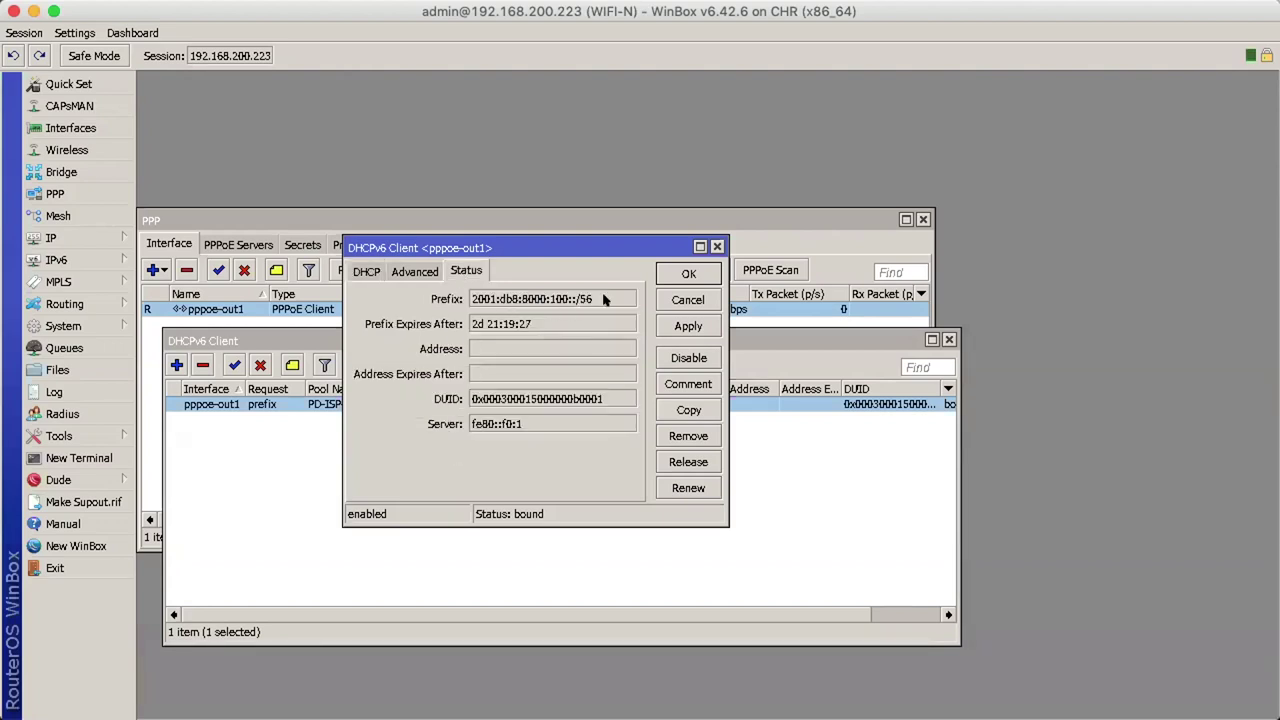
drag(607, 301, 425, 296)
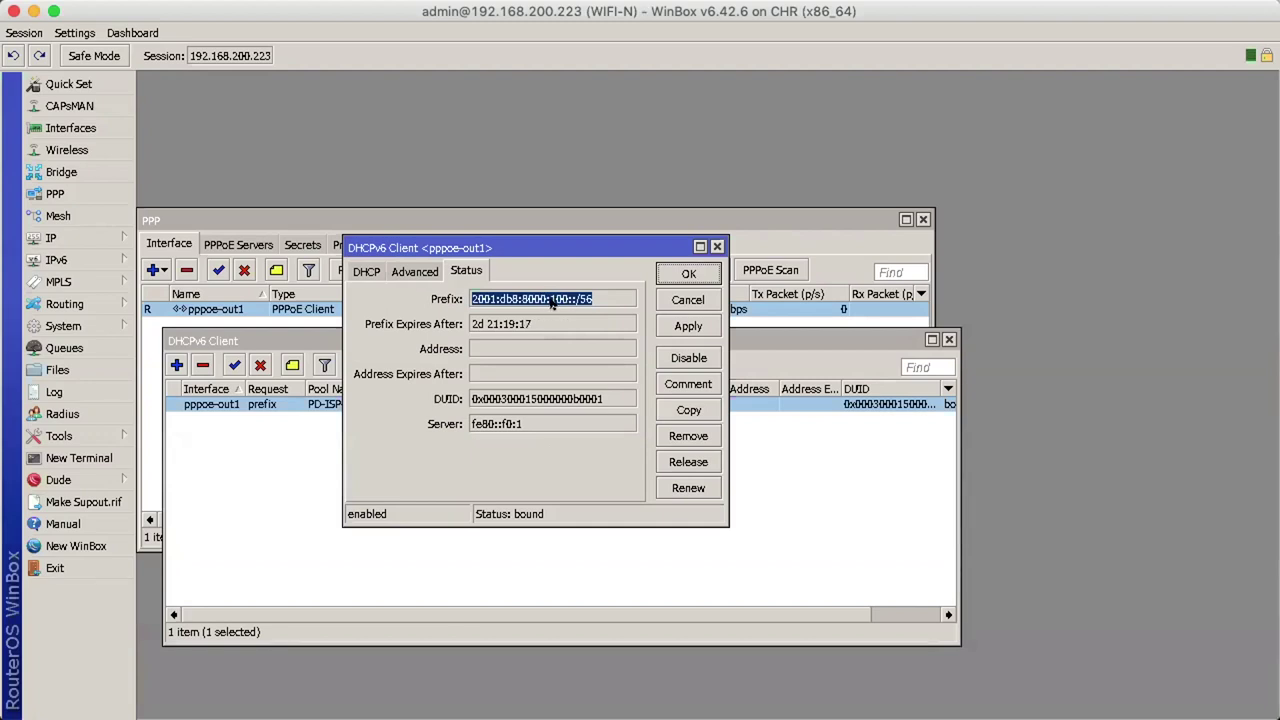
click(405, 272)
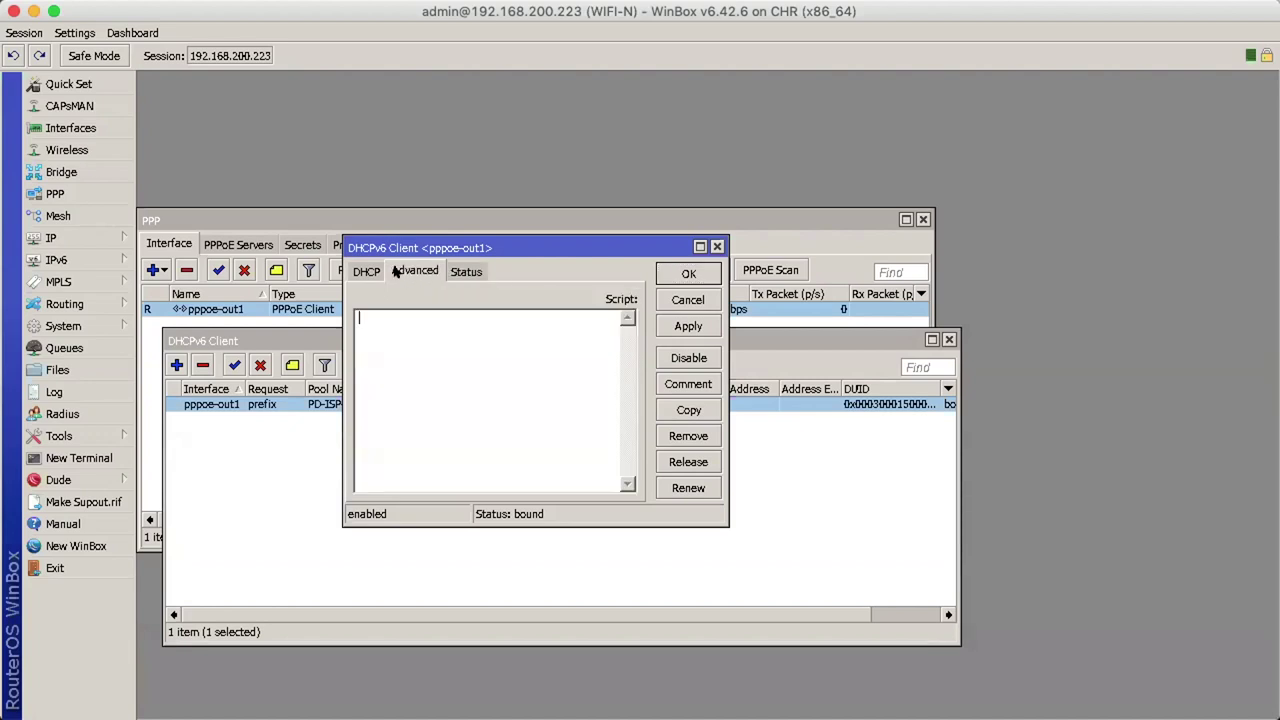
click(362, 272)
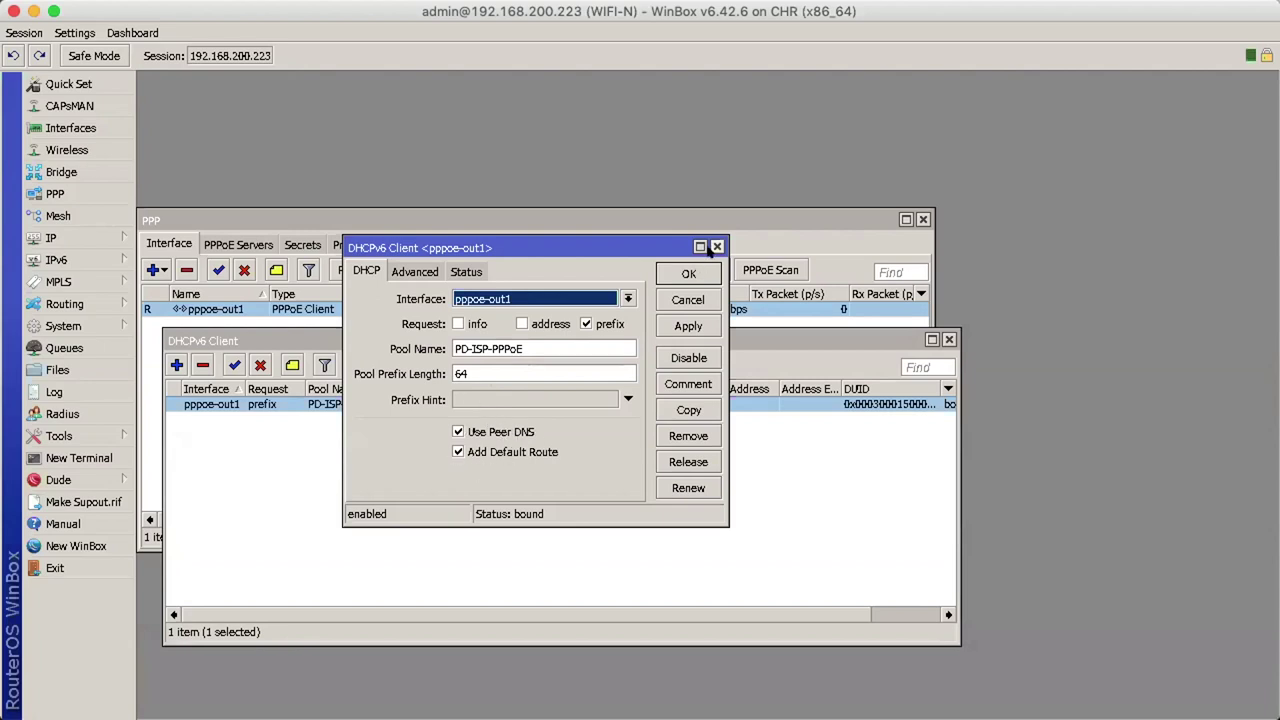
Step: Close the client settings and disable then re-enable the DHCPv6 client
click(716, 246)
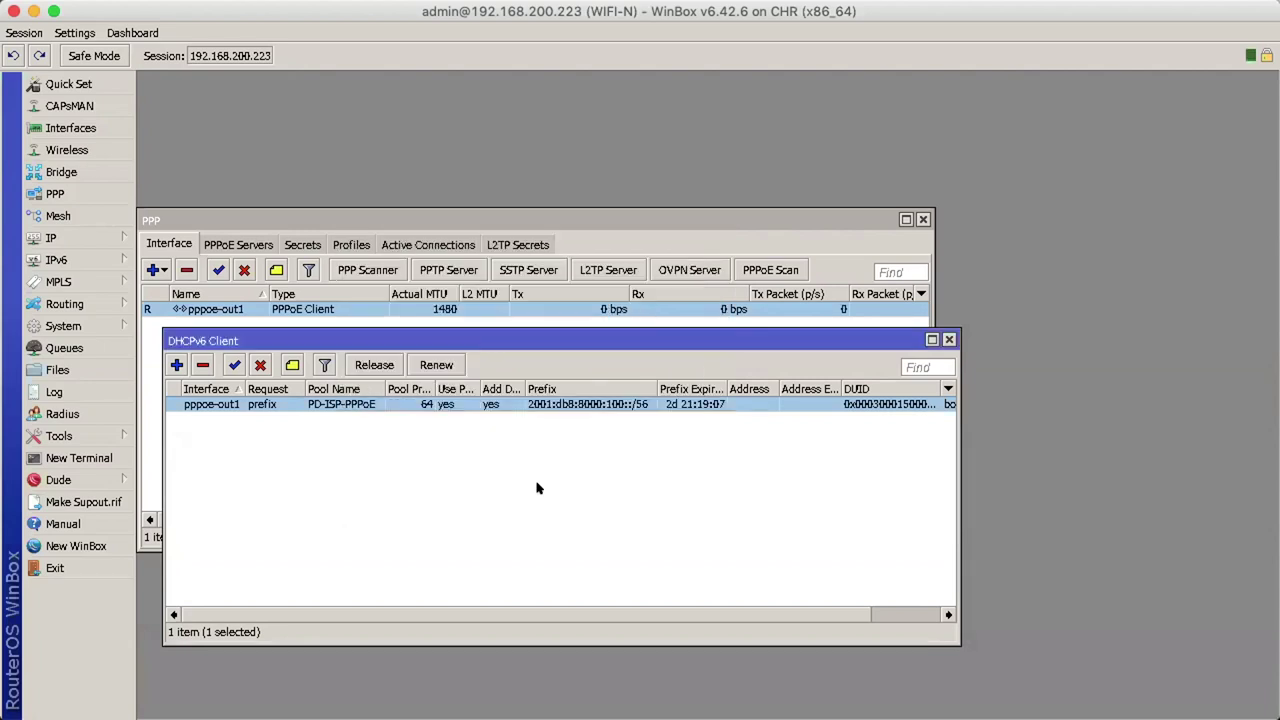
click(258, 365)
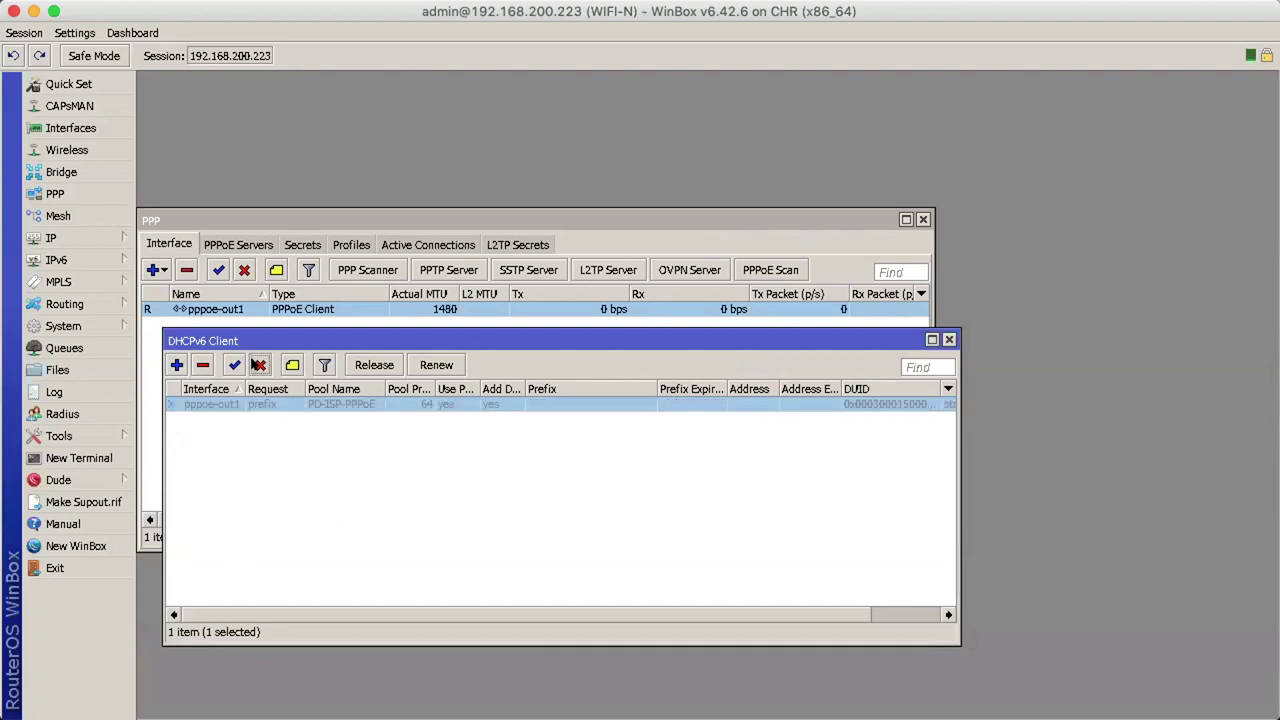
click(235, 365)
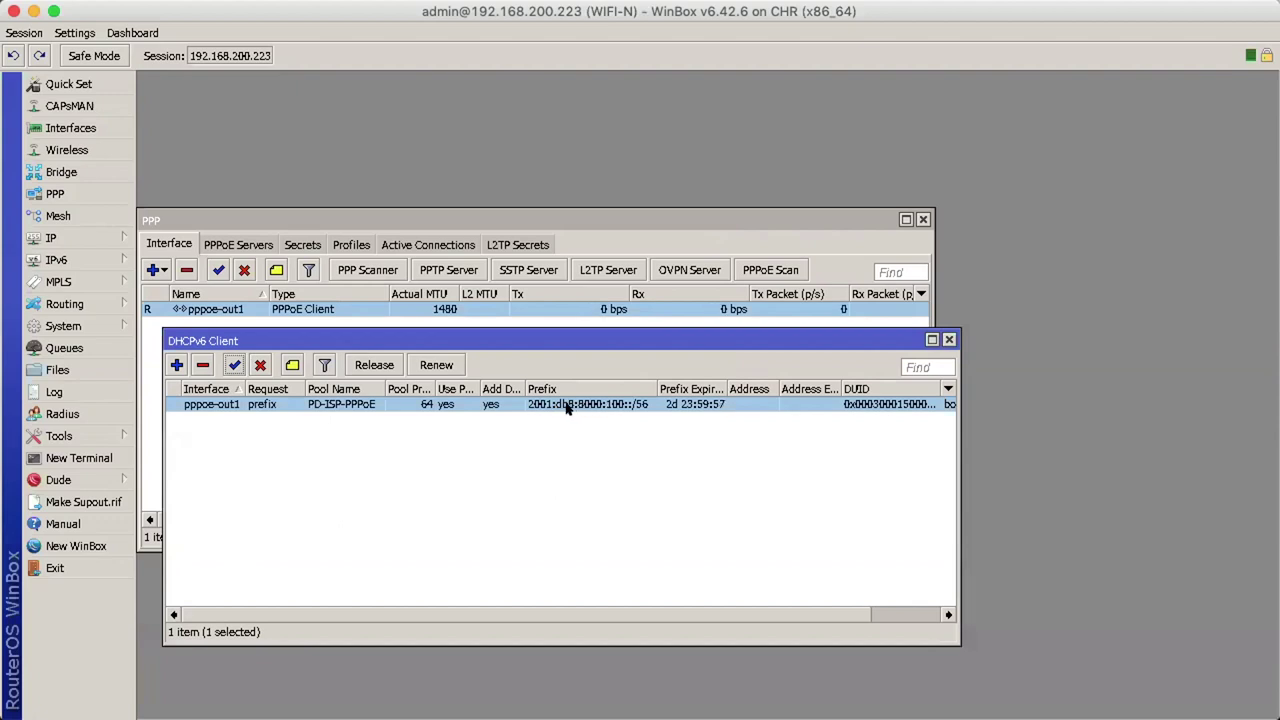
Step: Disable and re-enable the pppoe-out1 connection in PPP, then minimize WinBox
drag(247, 338, 494, 110)
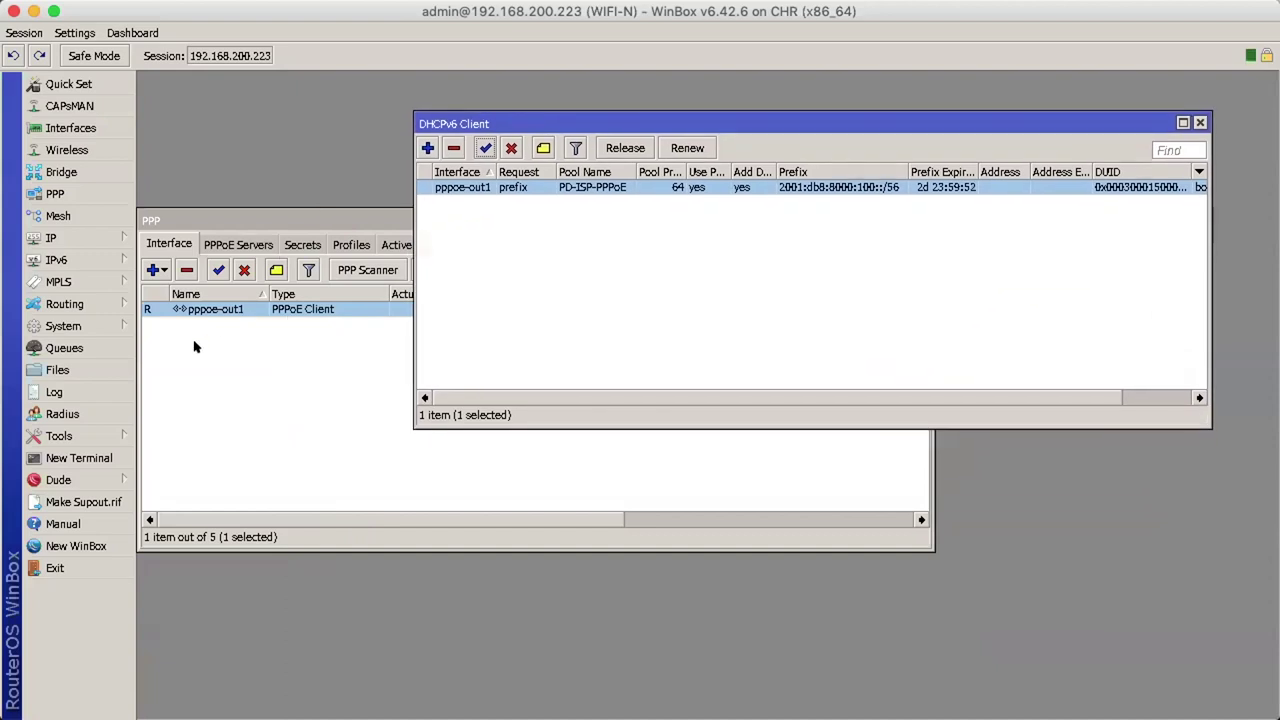
click(218, 305)
click(244, 270)
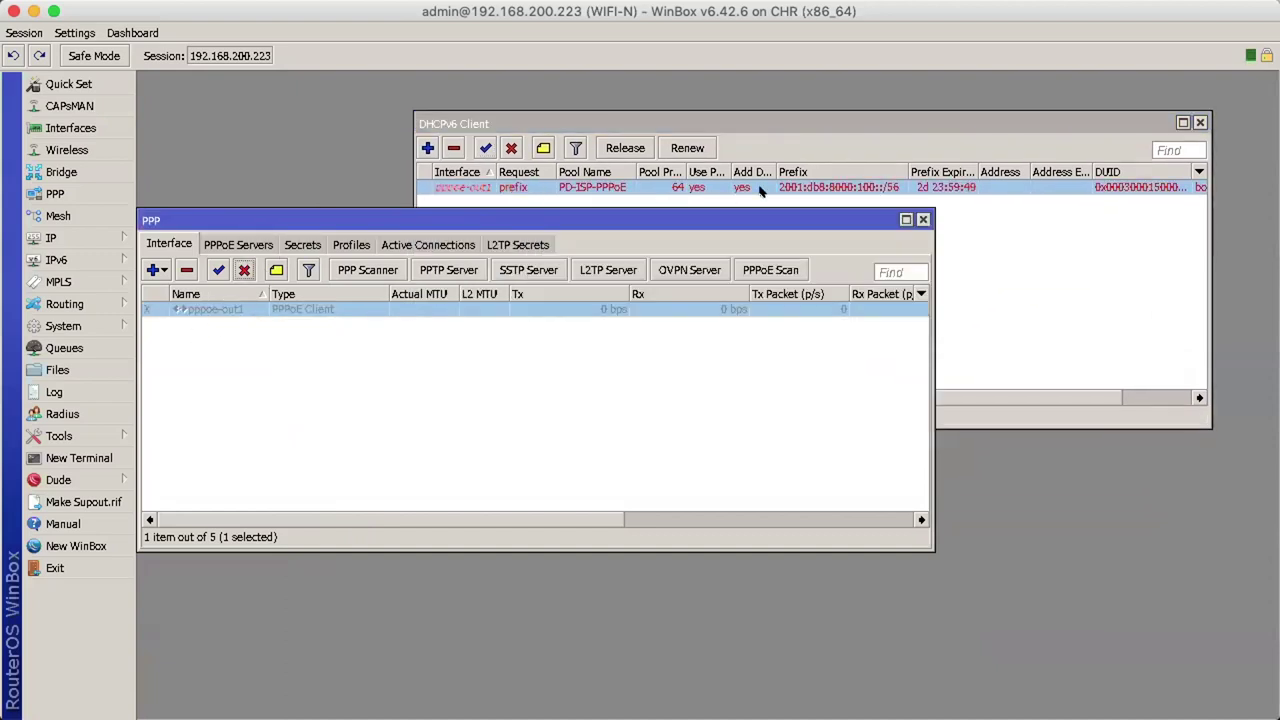
click(218, 270)
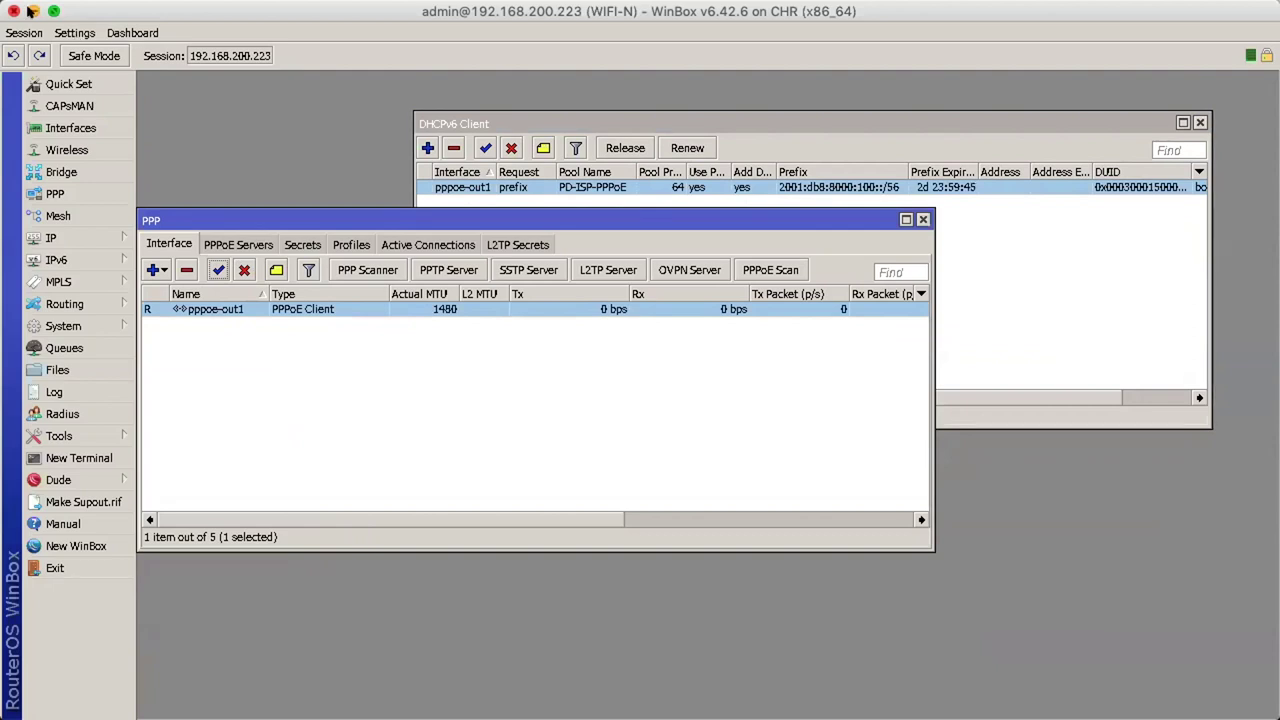
click(31, 11)
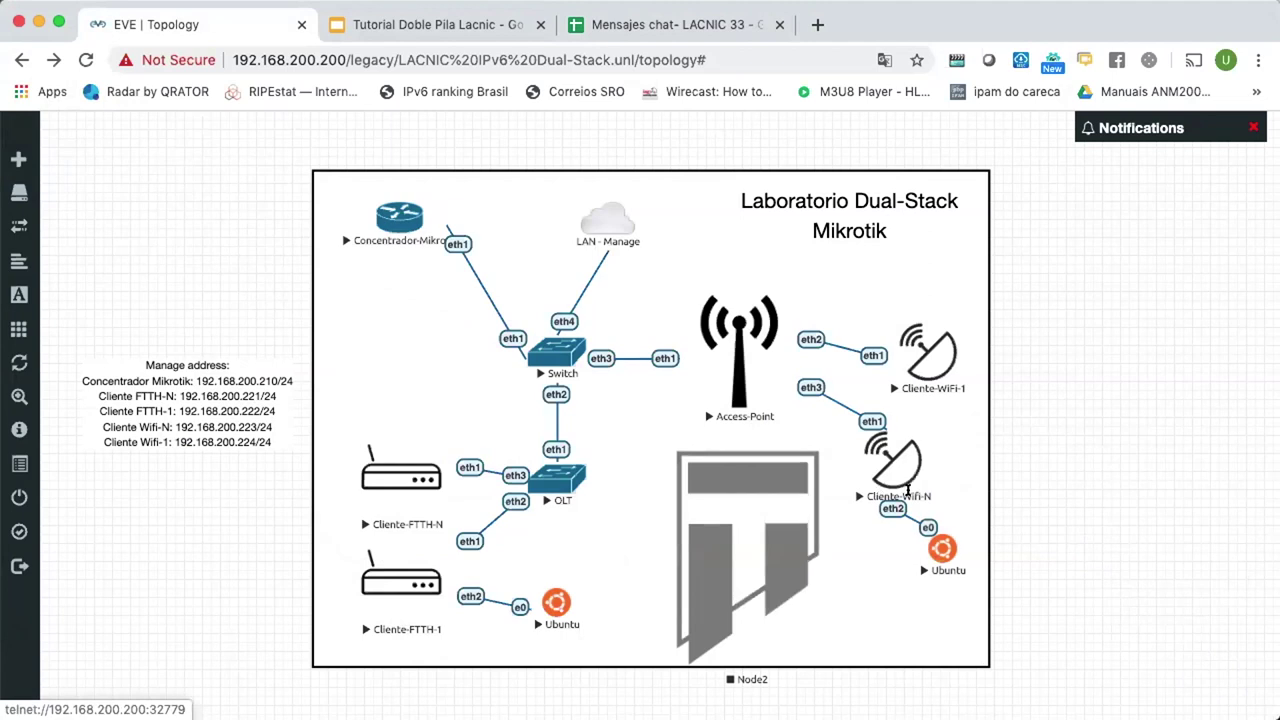
Step: Bring up the Ubuntu remote screen and unlock the session with the account password
mouse_move(660, 700)
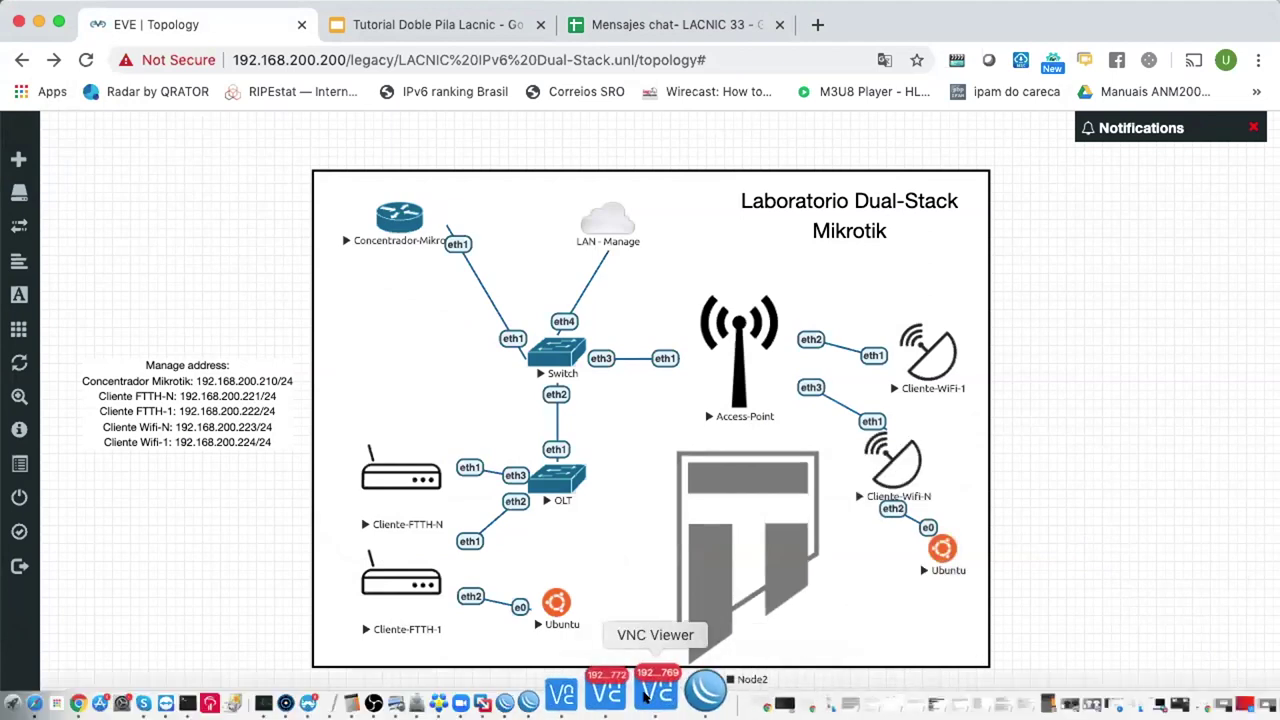
click(646, 697)
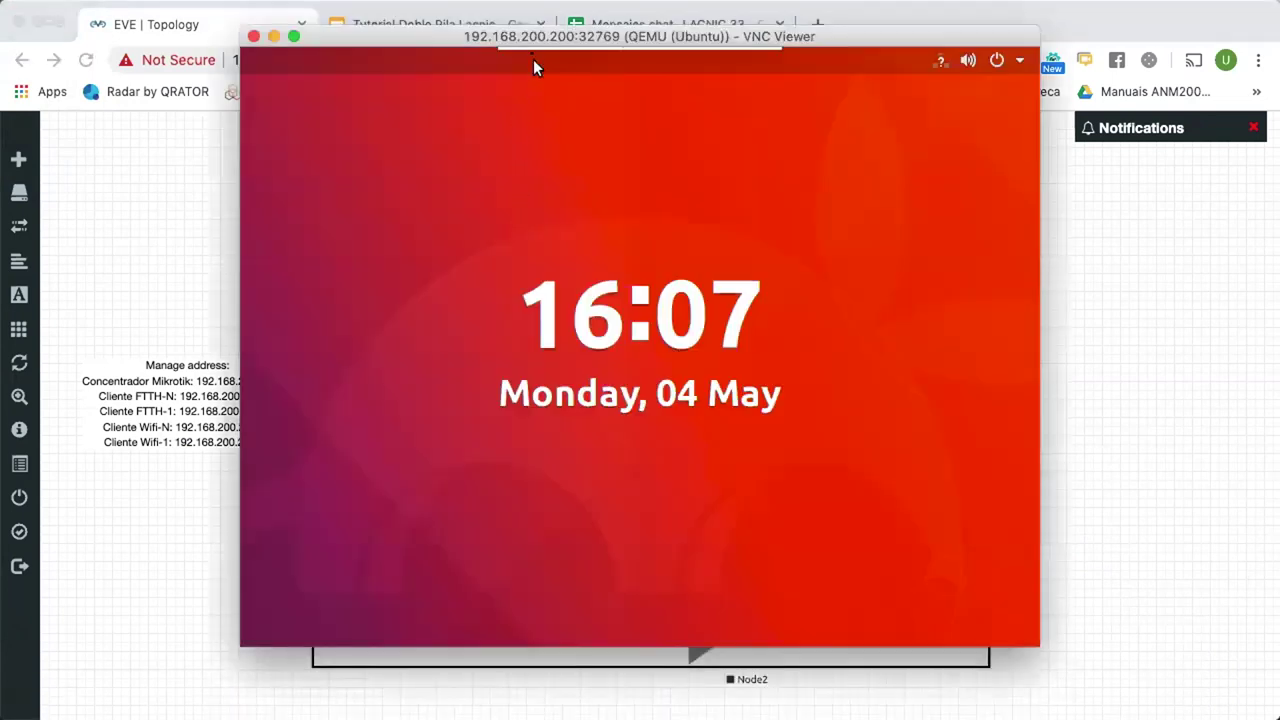
click(1082, 506)
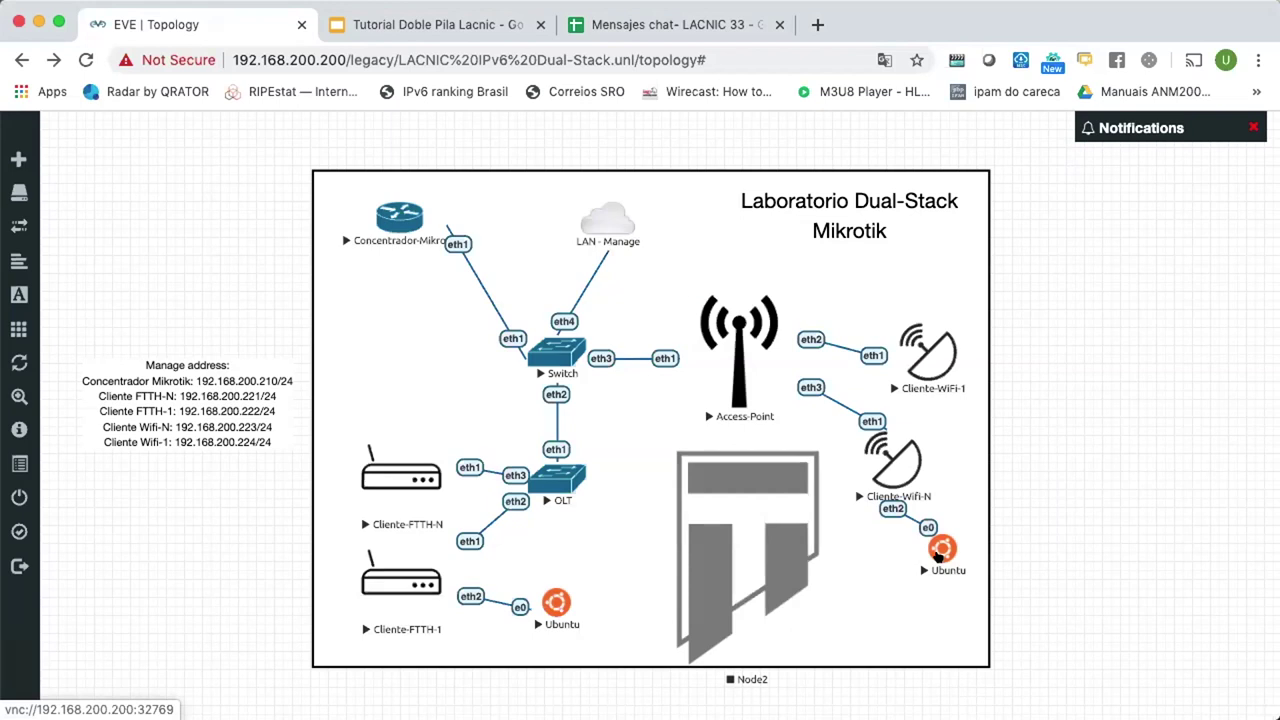
click(651, 690)
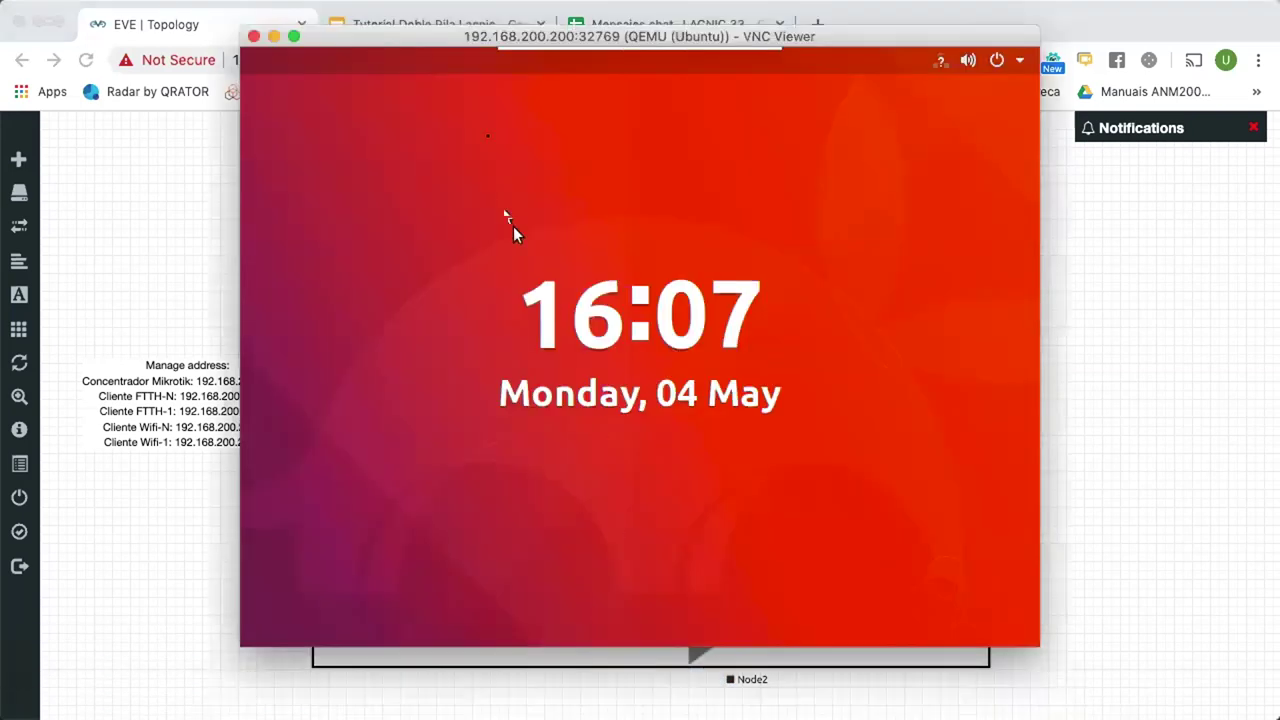
drag(475, 46, 469, 108)
drag(623, 606, 621, 148)
text(Test123)
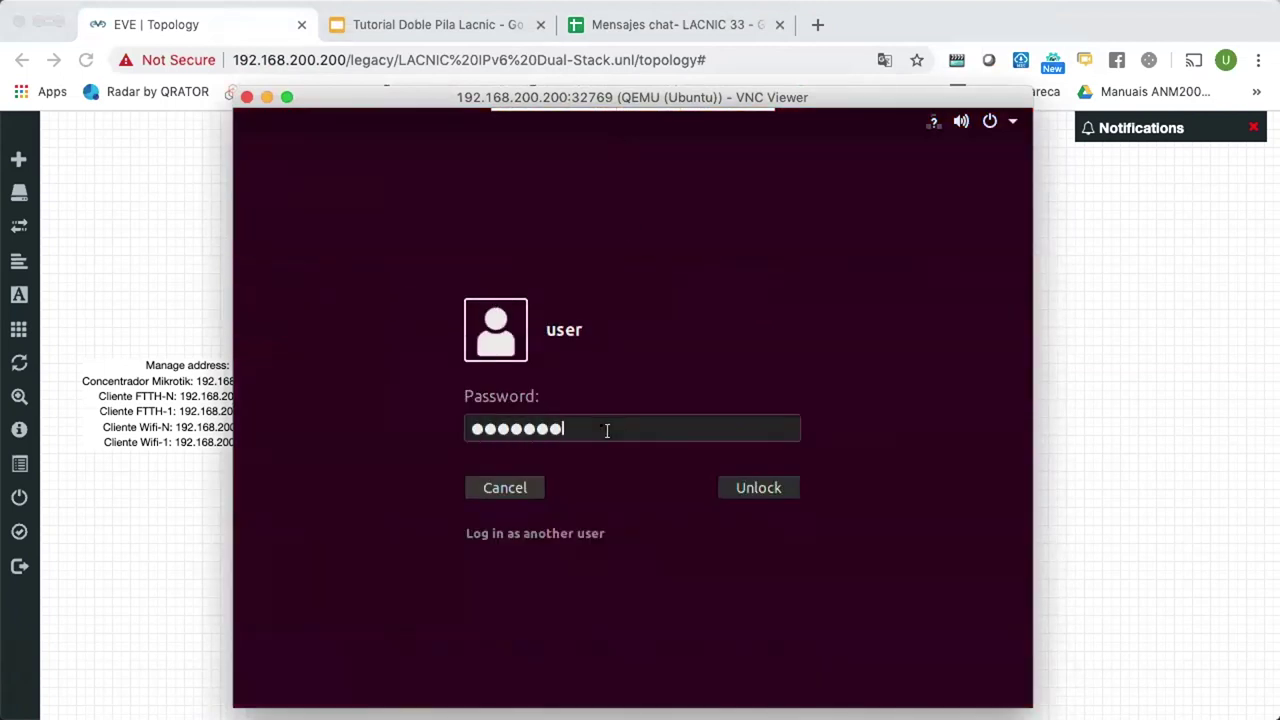
click(748, 486)
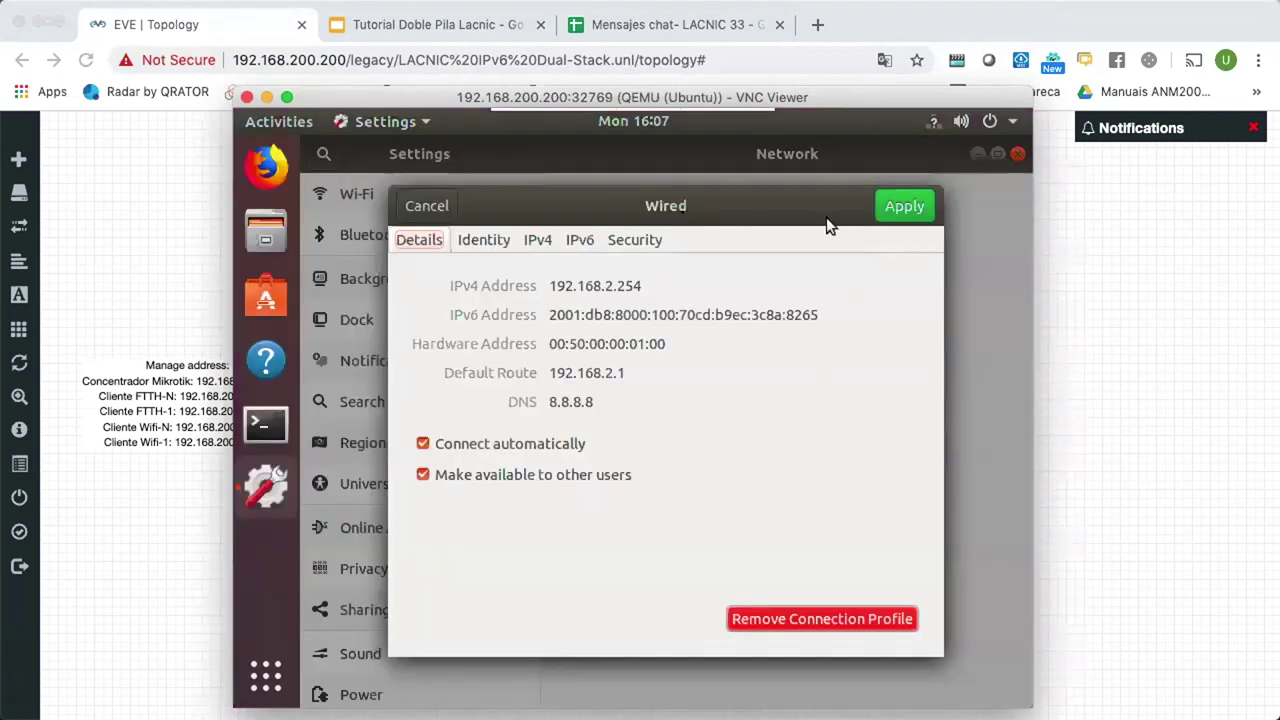
Step: Reopen wired details and confirm the address 2001:db8:8000:100:70cd:b9ec:3c8a:8265 matches the 8000:100 prefix
click(427, 208)
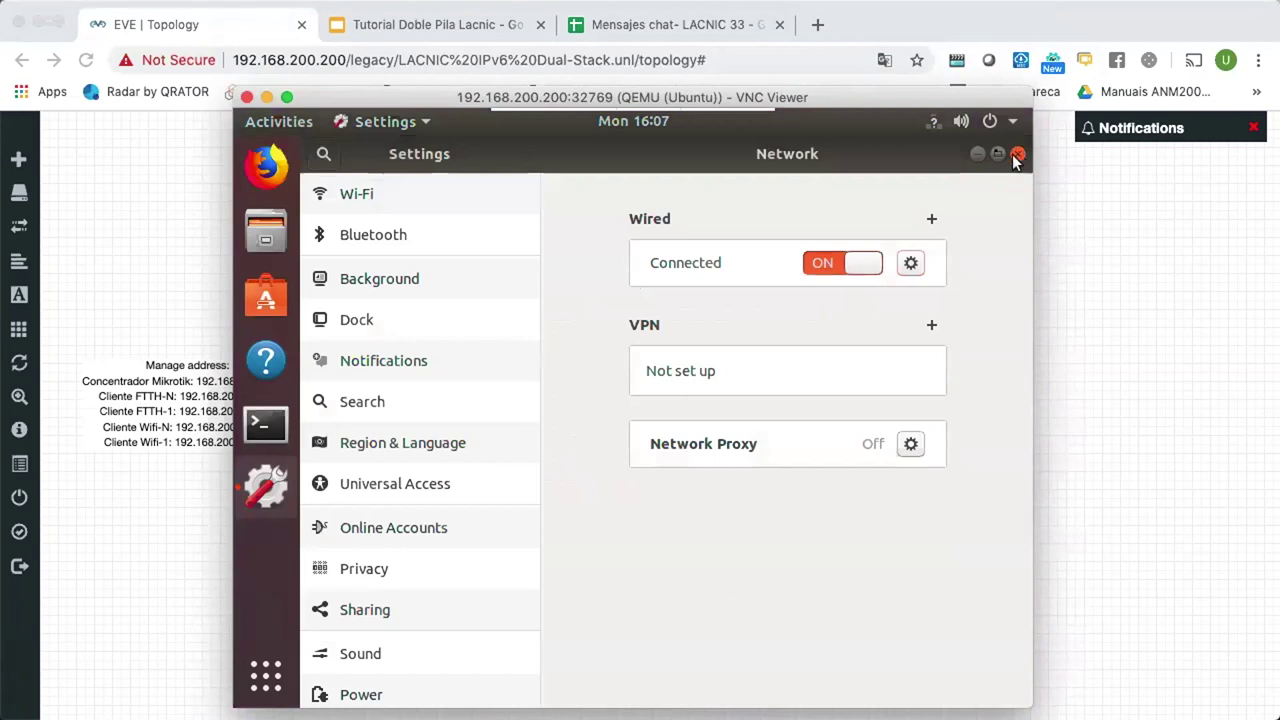
click(1017, 155)
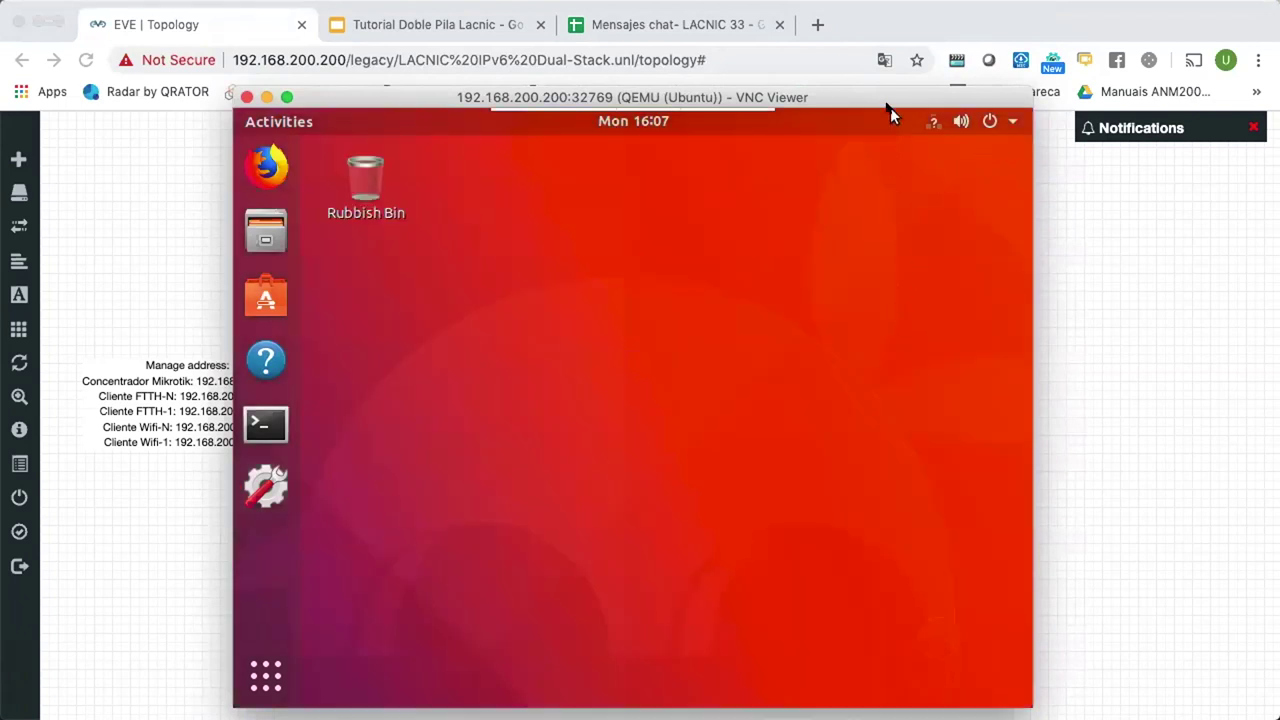
drag(890, 107, 892, 99)
click(934, 113)
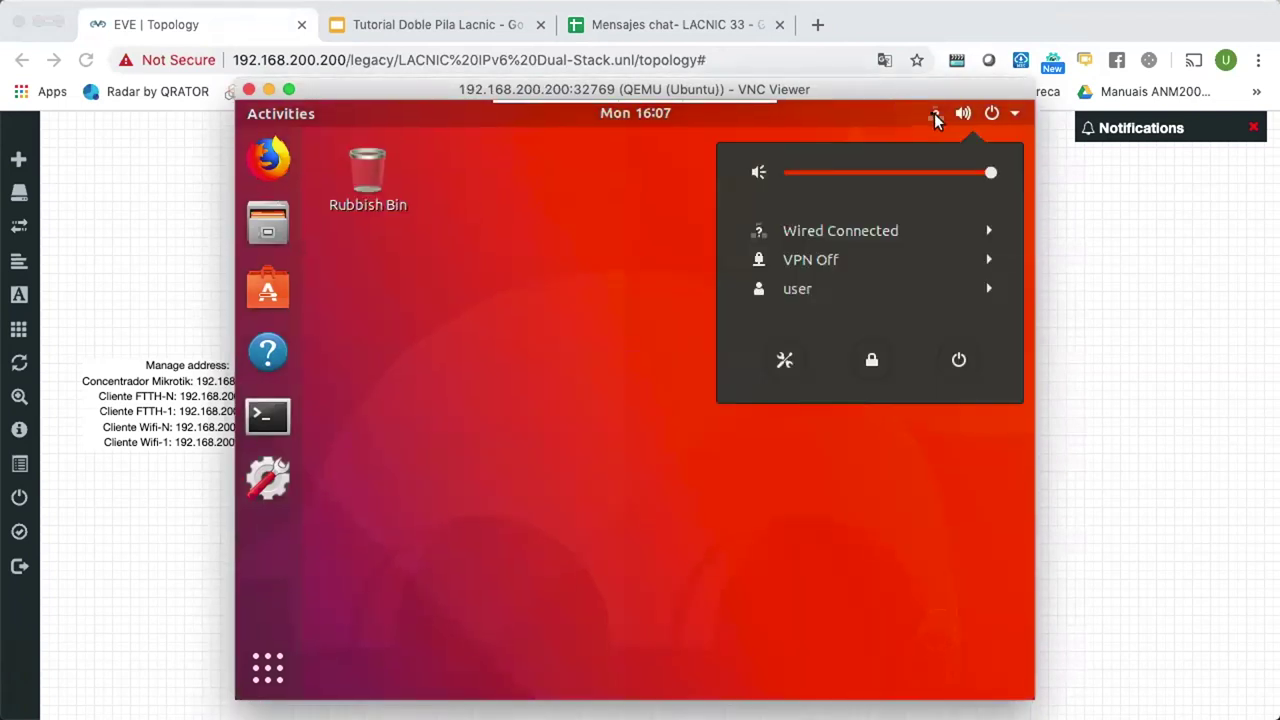
click(985, 230)
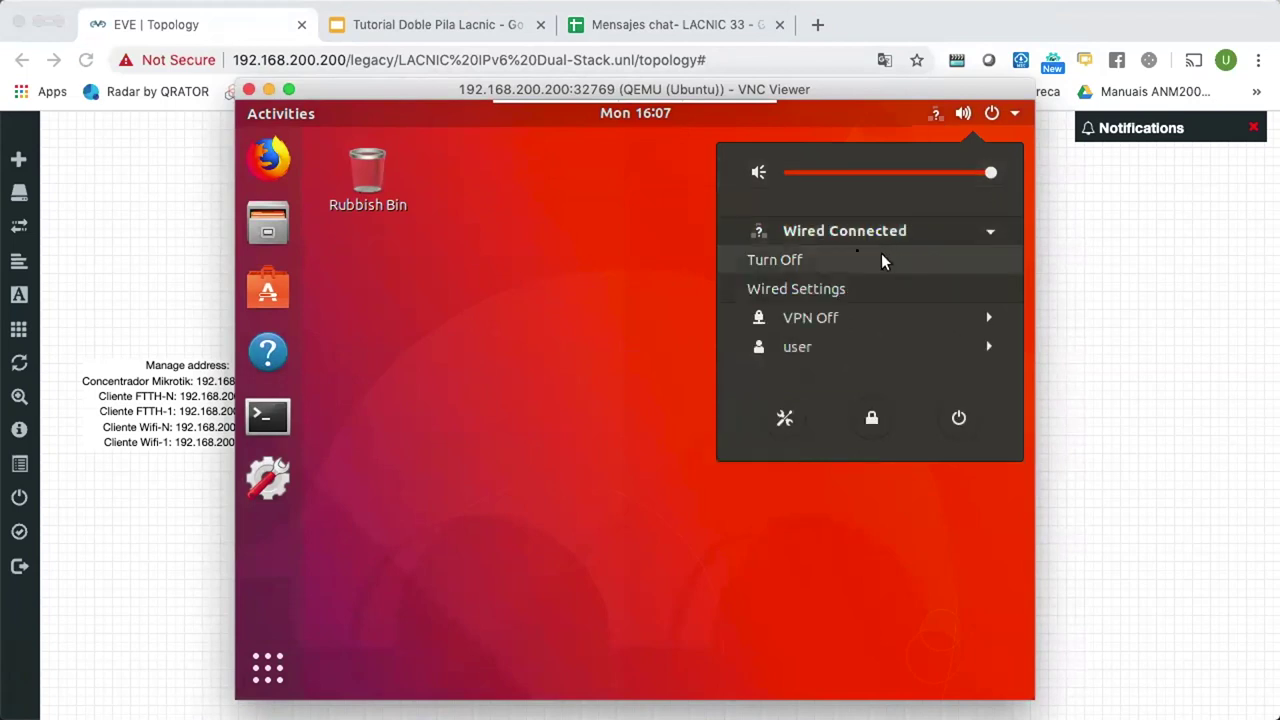
click(796, 289)
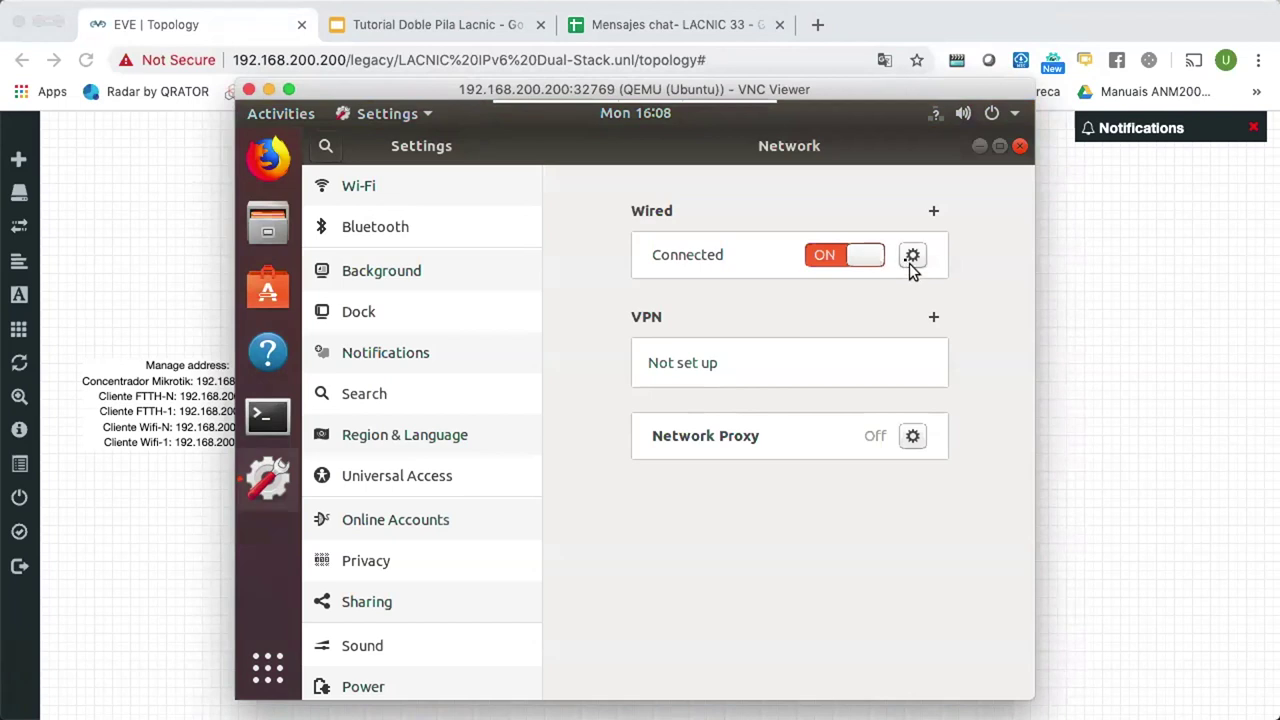
click(912, 258)
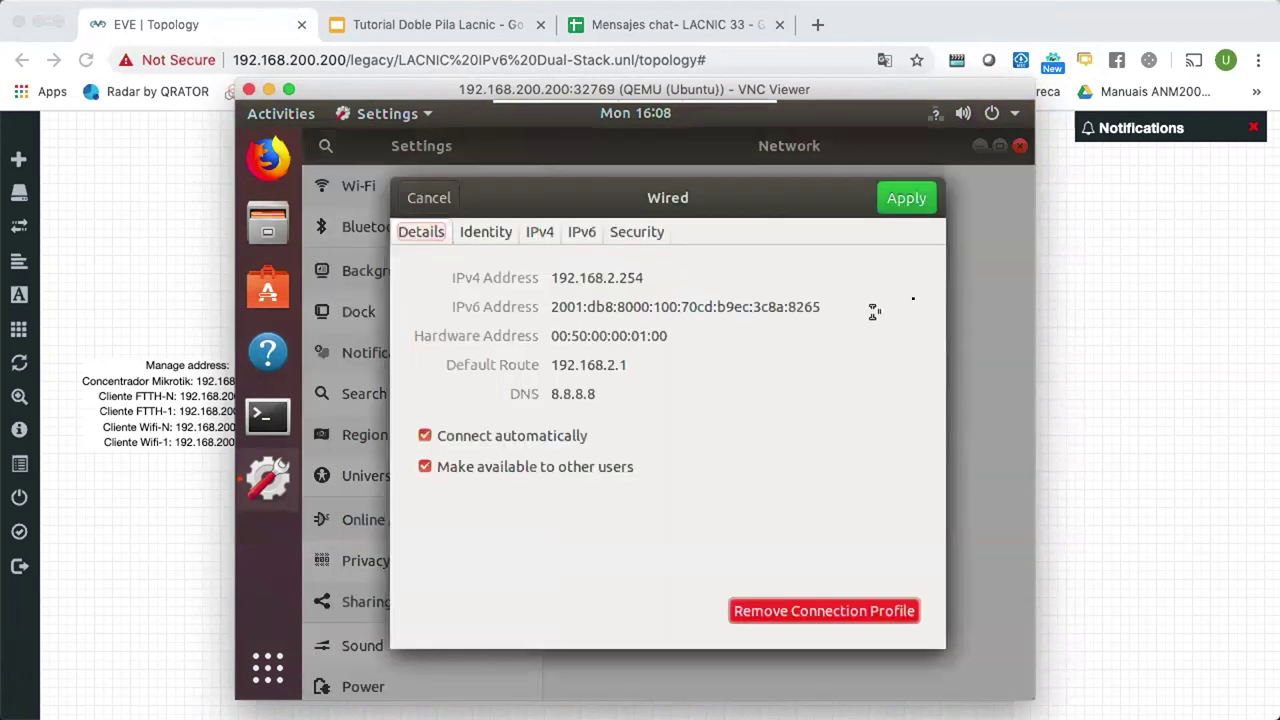
drag(553, 307, 830, 308)
click(704, 310)
drag(616, 307, 682, 307)
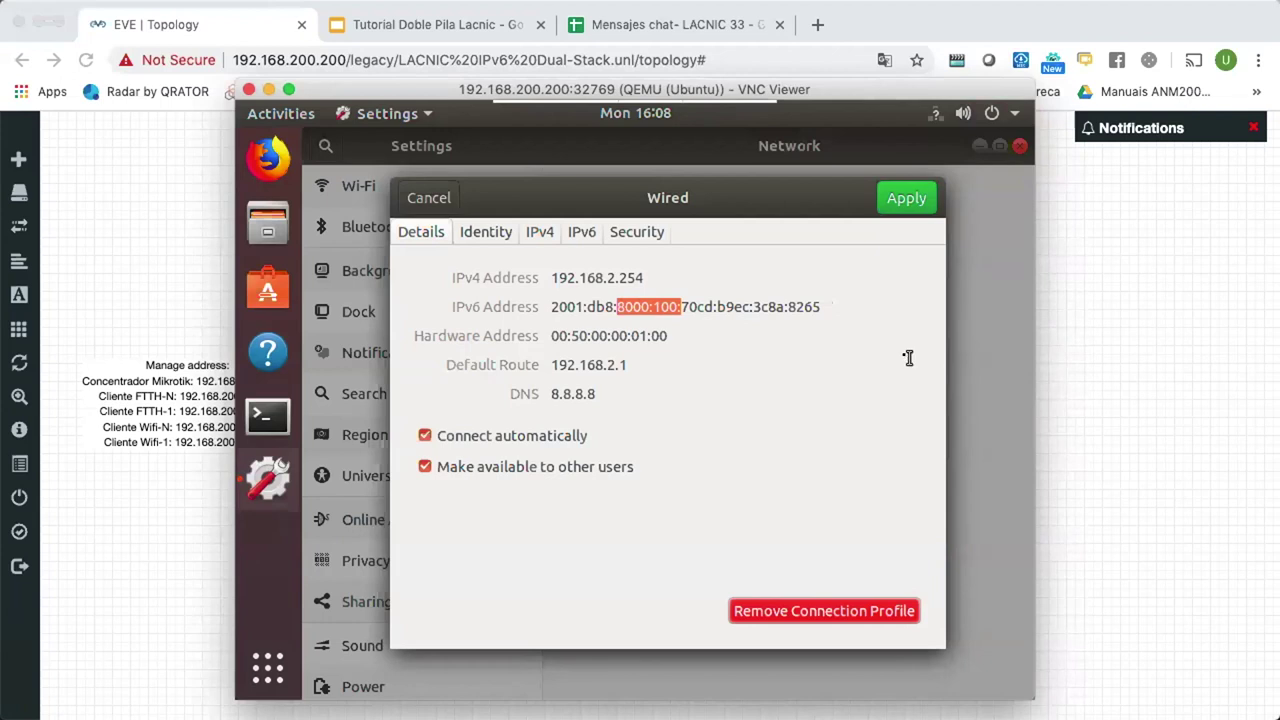
mouse_move(730, 686)
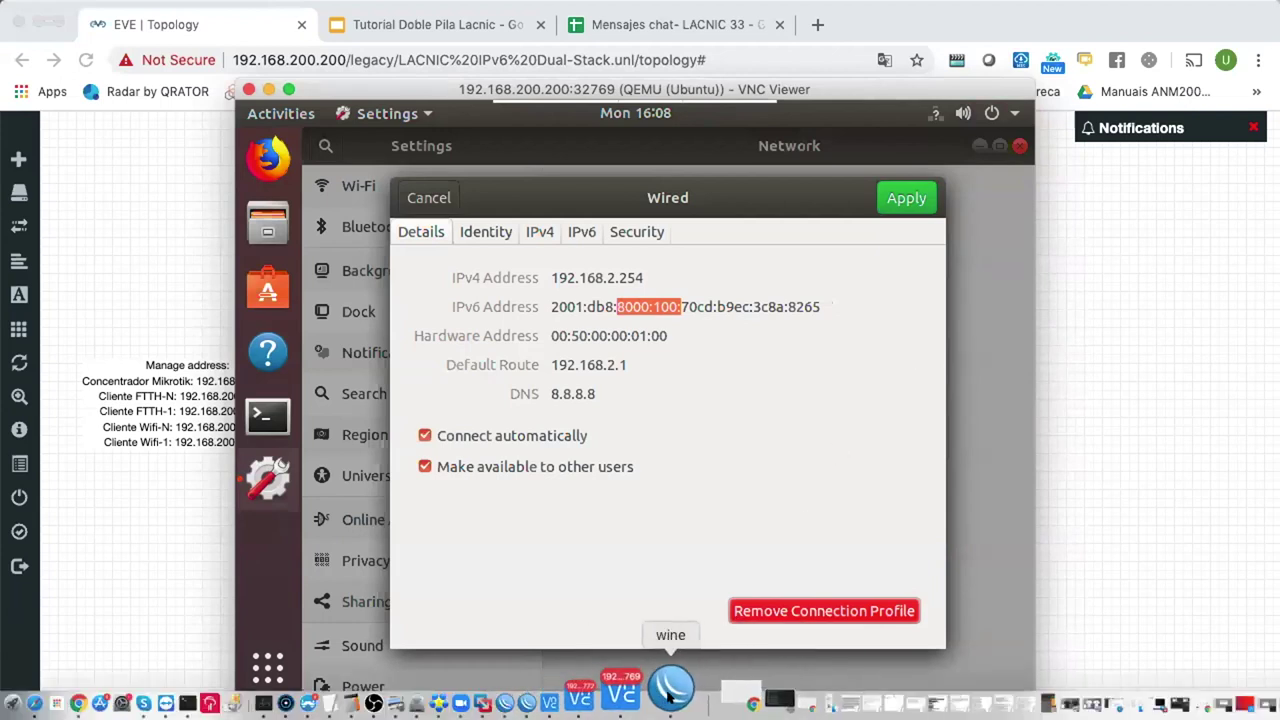
click(652, 690)
Step: Close PPP and check the DHCPv6 client status shows delegated prefix 2001:db8:8000:100::/56
click(934, 213)
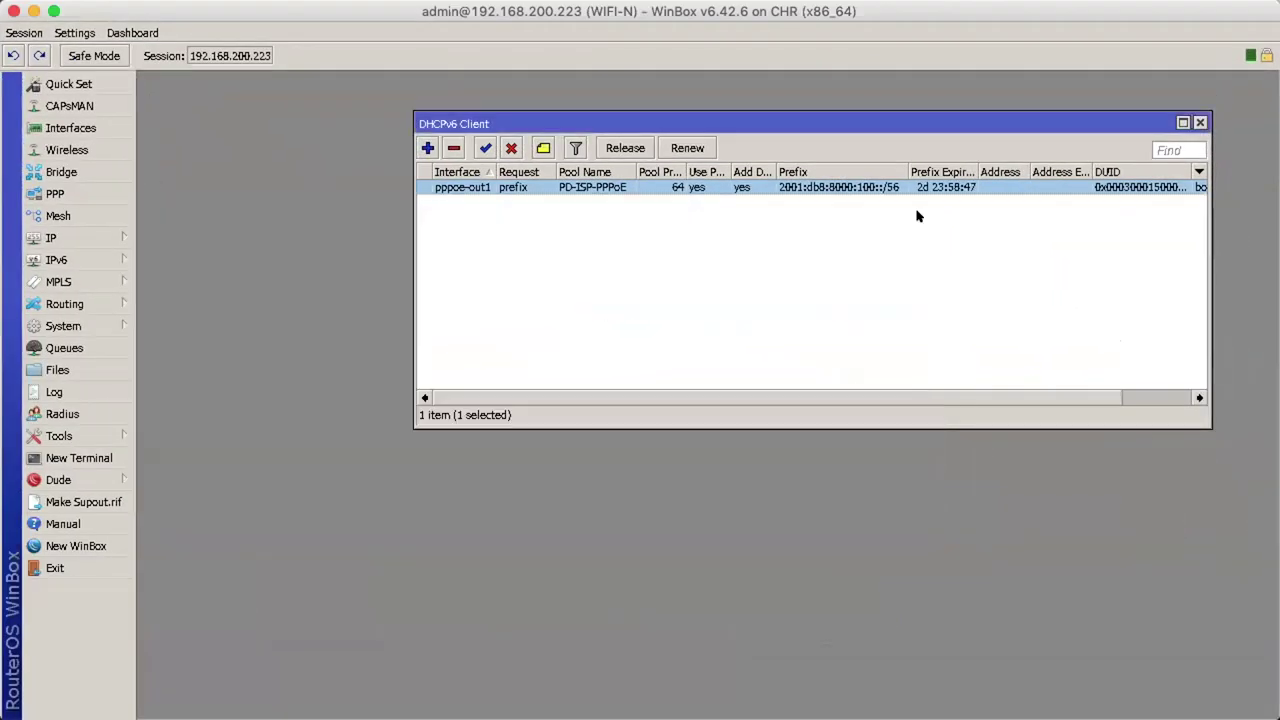
double_click(843, 187)
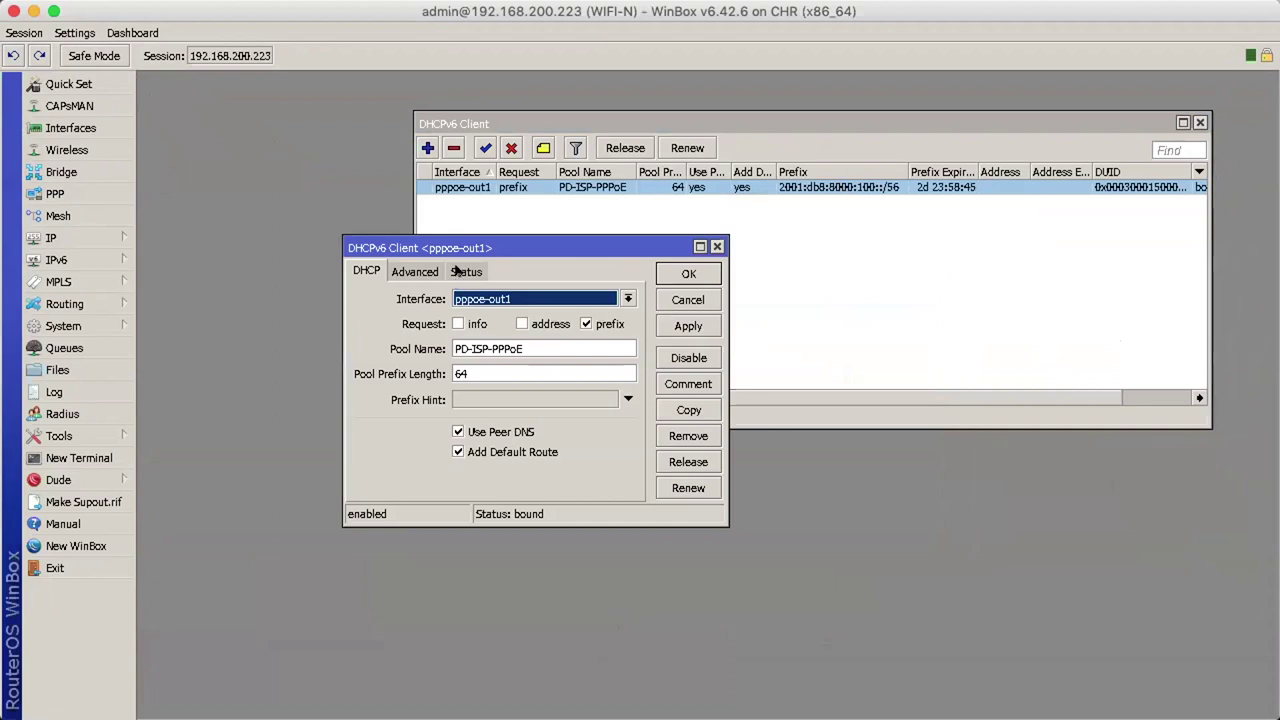
click(459, 271)
drag(594, 298, 452, 292)
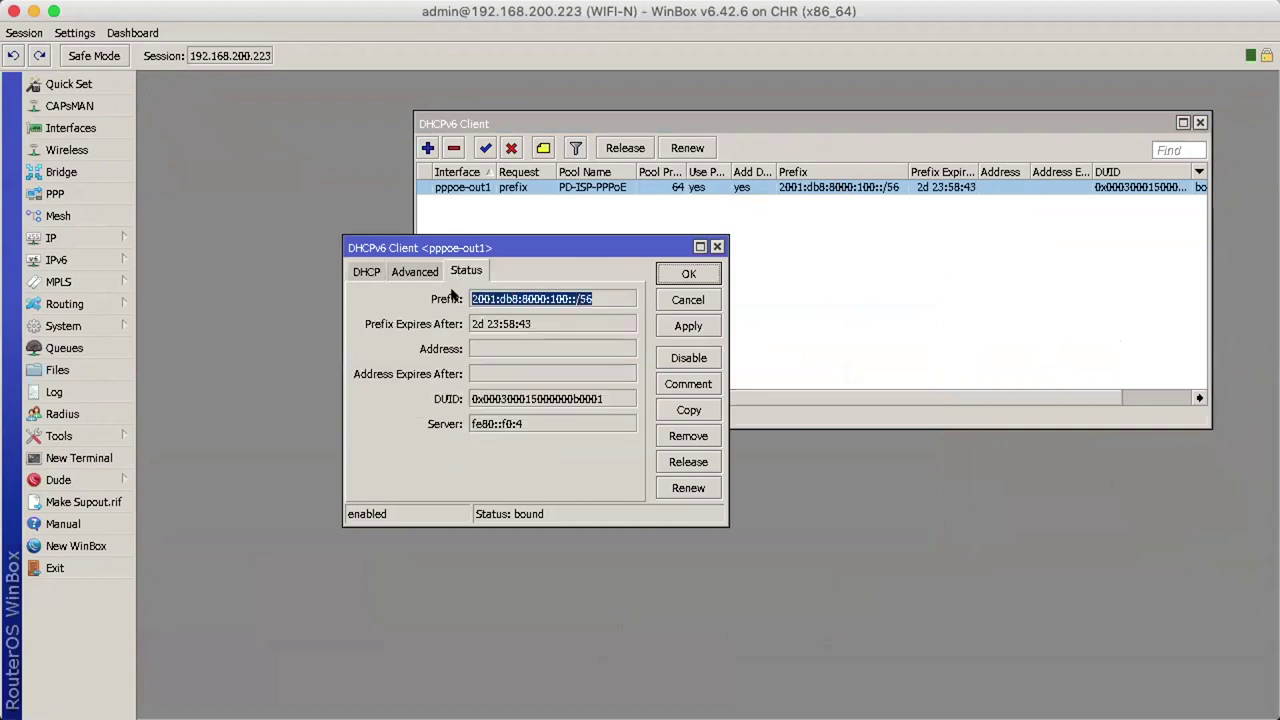
Step: Open the IPv6 address list and inspect the 2001:db8:8000:100::/64 entry on ether1
click(110, 256)
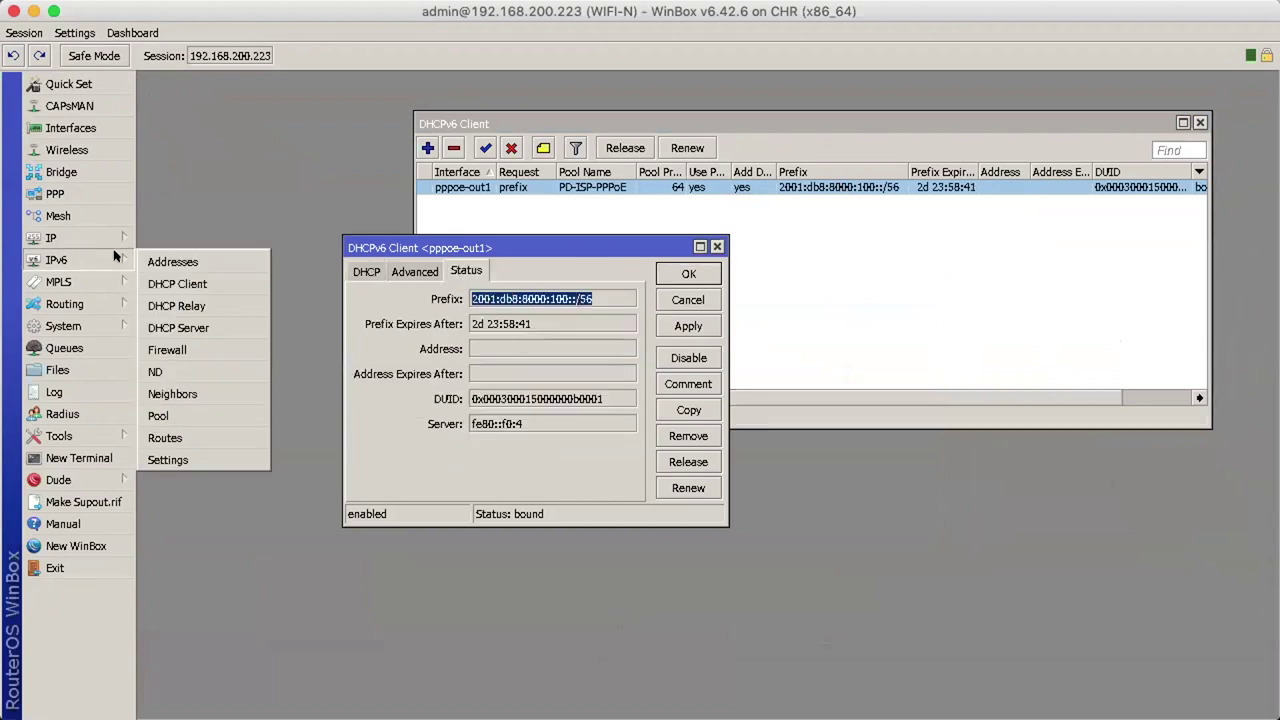
click(171, 262)
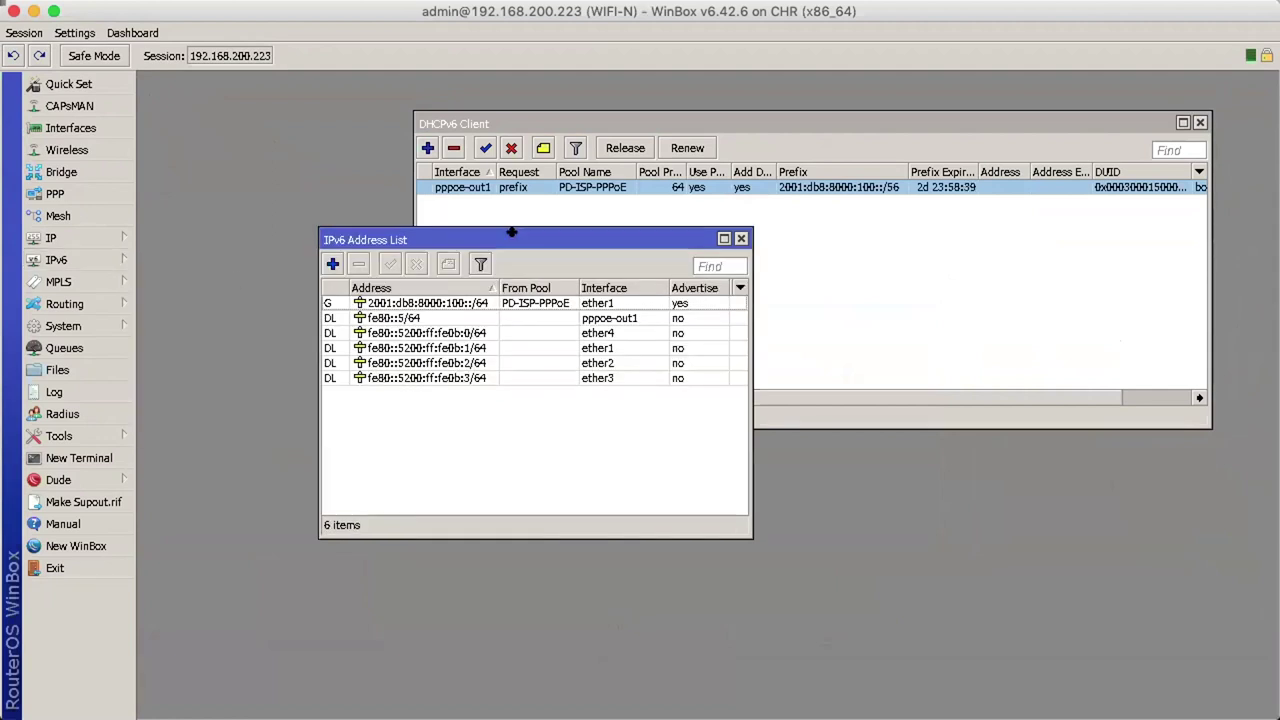
drag(690, 232, 893, 244)
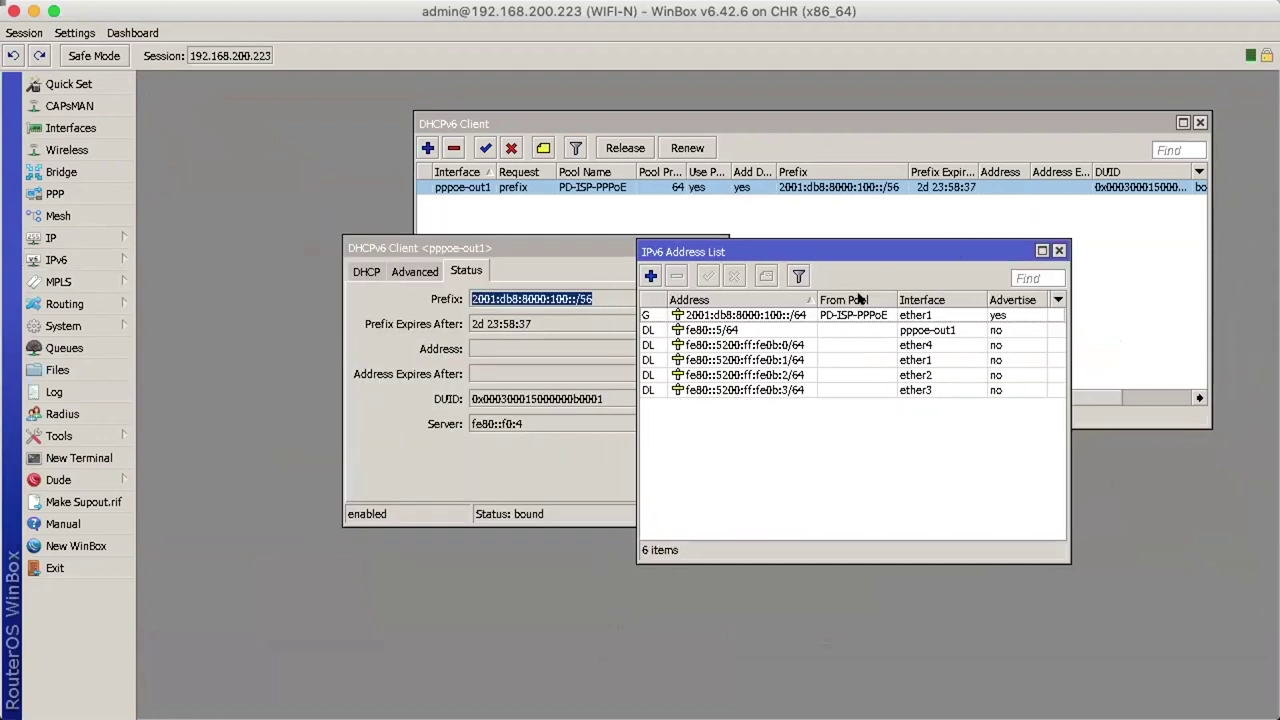
double_click(765, 315)
drag(567, 297, 428, 290)
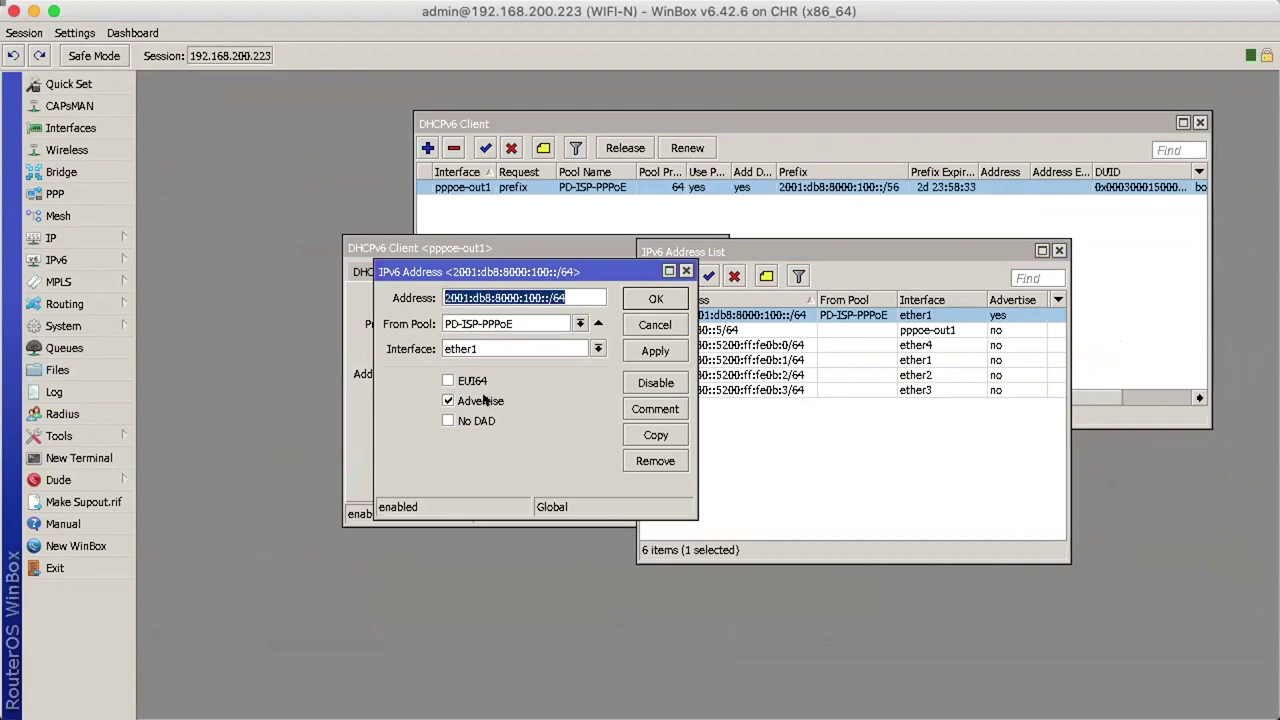
click(686, 271)
Step: Close the DHCPv6 client dialog and place the address list below the client list
drag(581, 251, 464, 290)
click(700, 316)
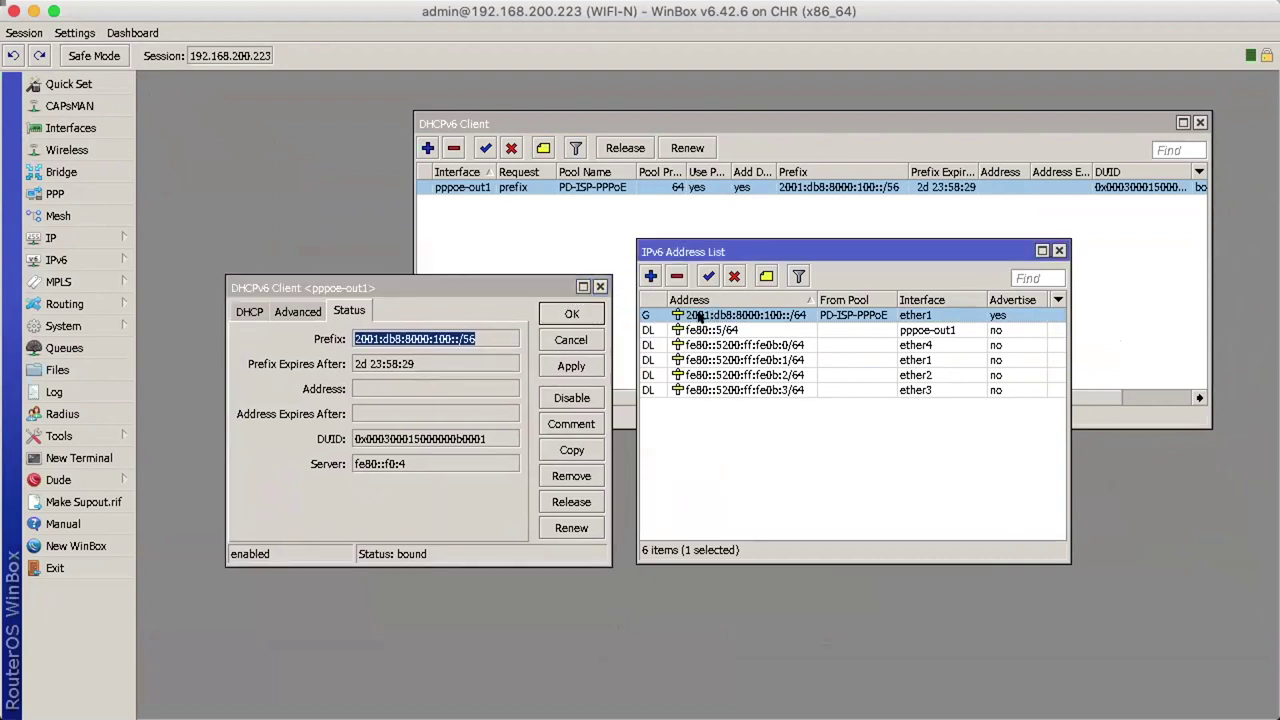
click(599, 287)
click(599, 287)
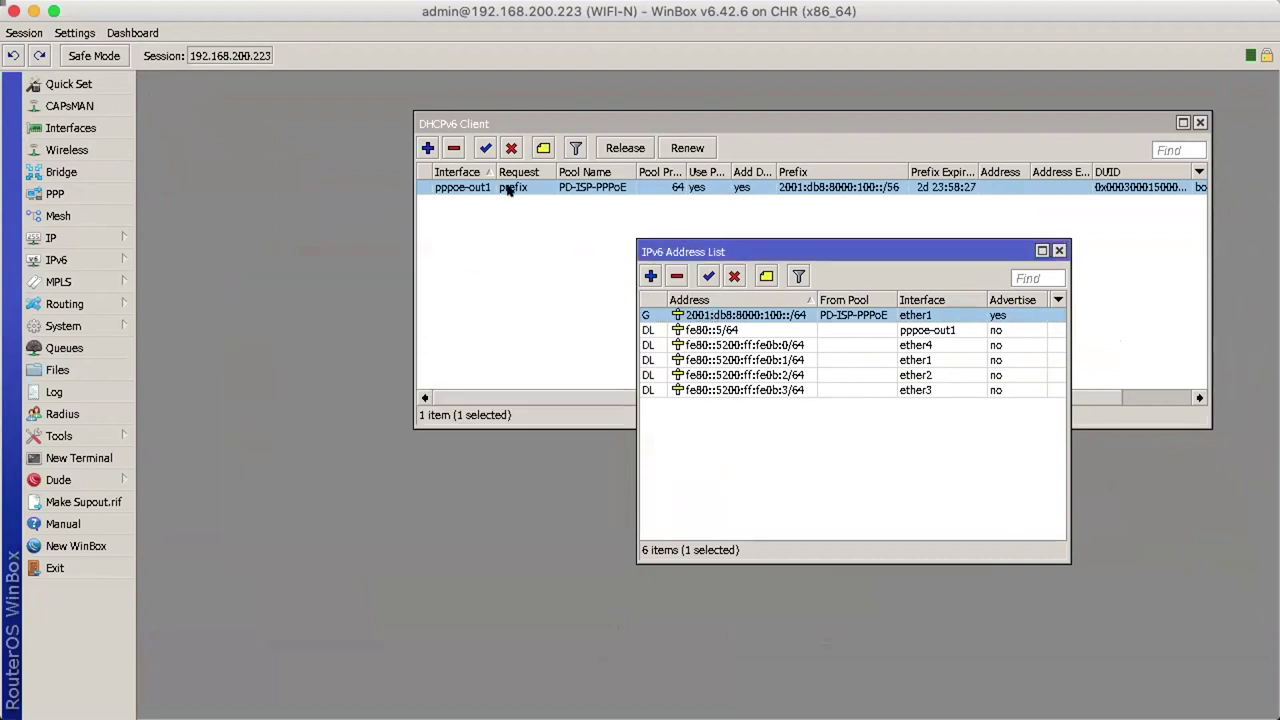
drag(507, 121, 349, 107)
click(711, 534)
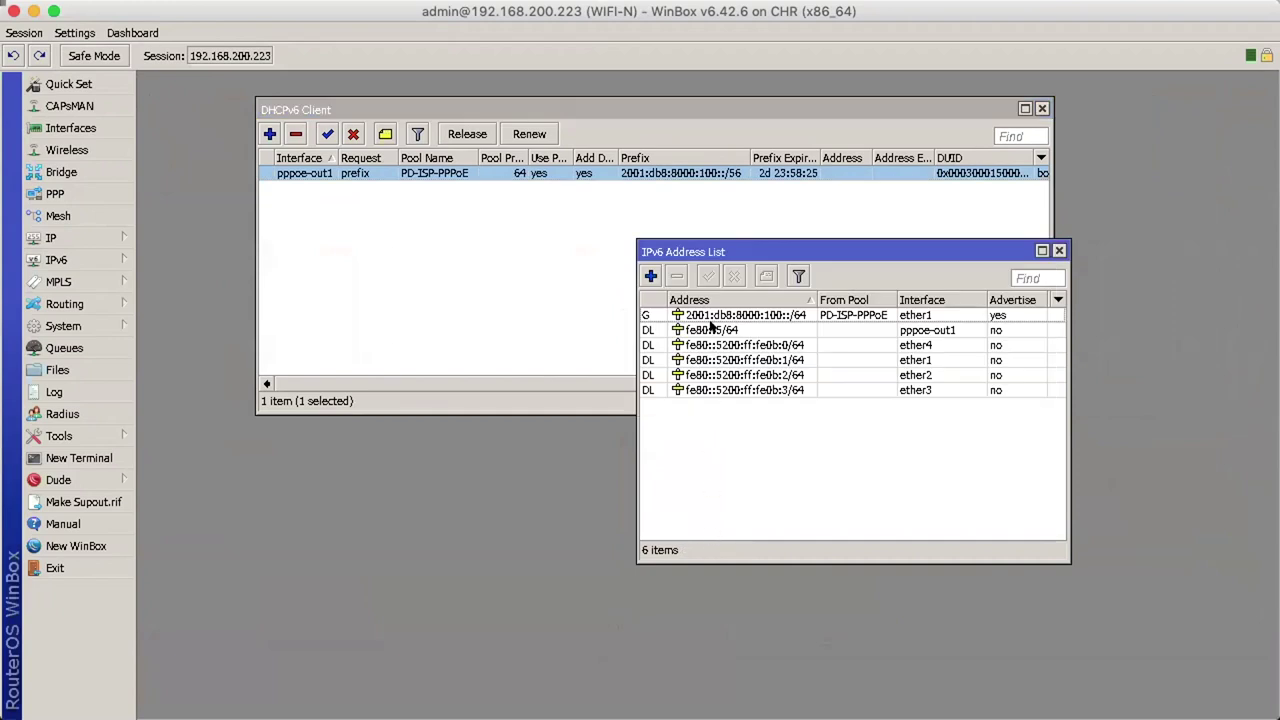
drag(692, 246, 351, 392)
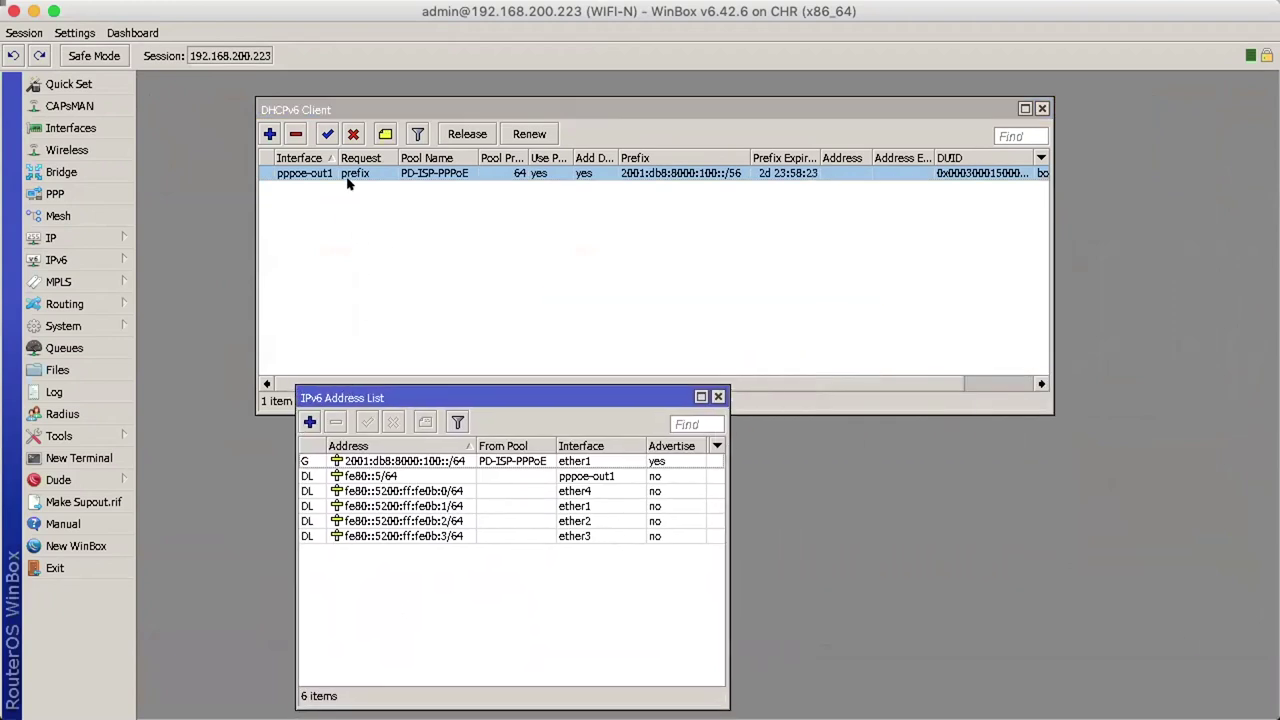
Step: Disable the DHCPv6 client, see ether1's ::/64 address lose pool PD-ISP-PPPoE, then re-enable it
click(351, 134)
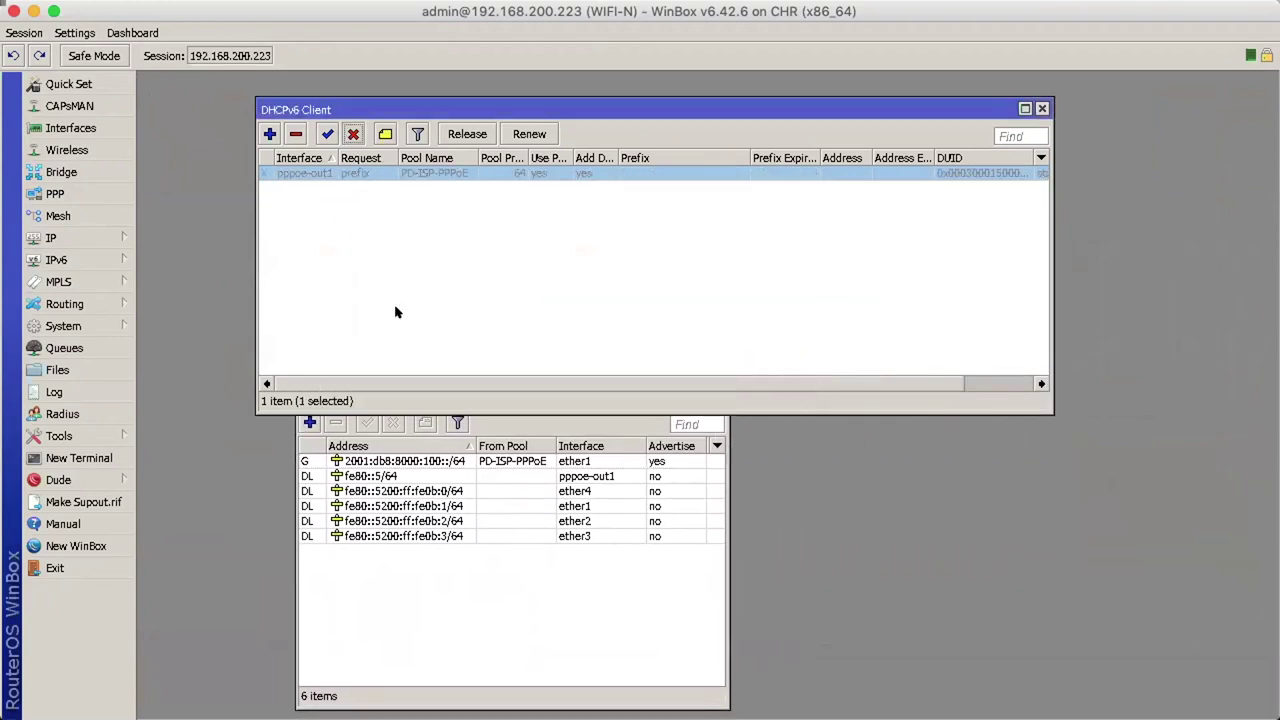
click(395, 476)
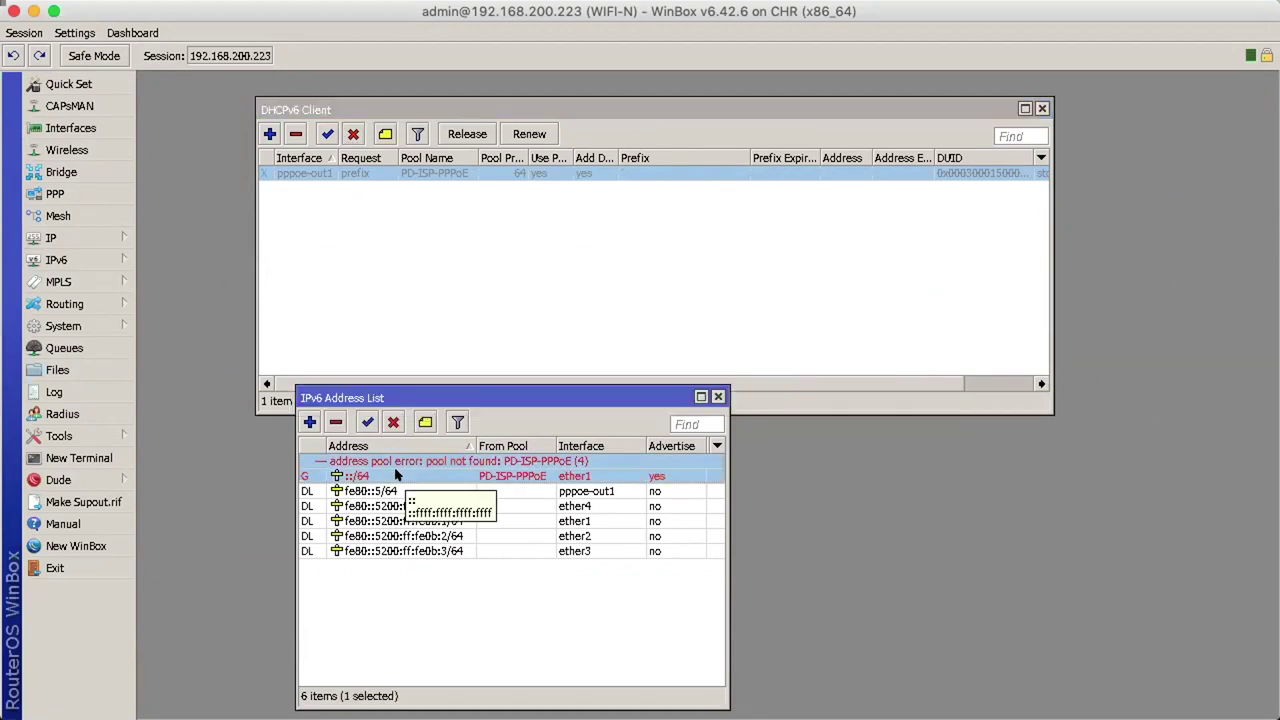
double_click(395, 476)
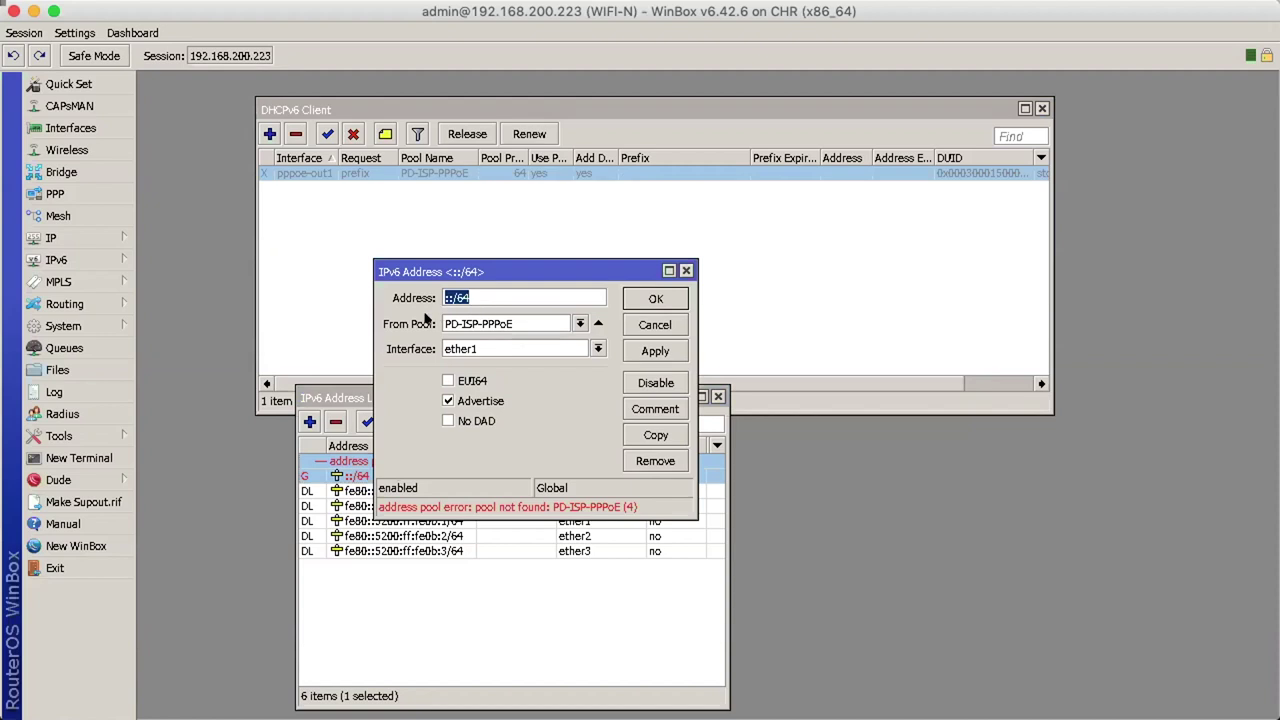
drag(444, 323, 516, 318)
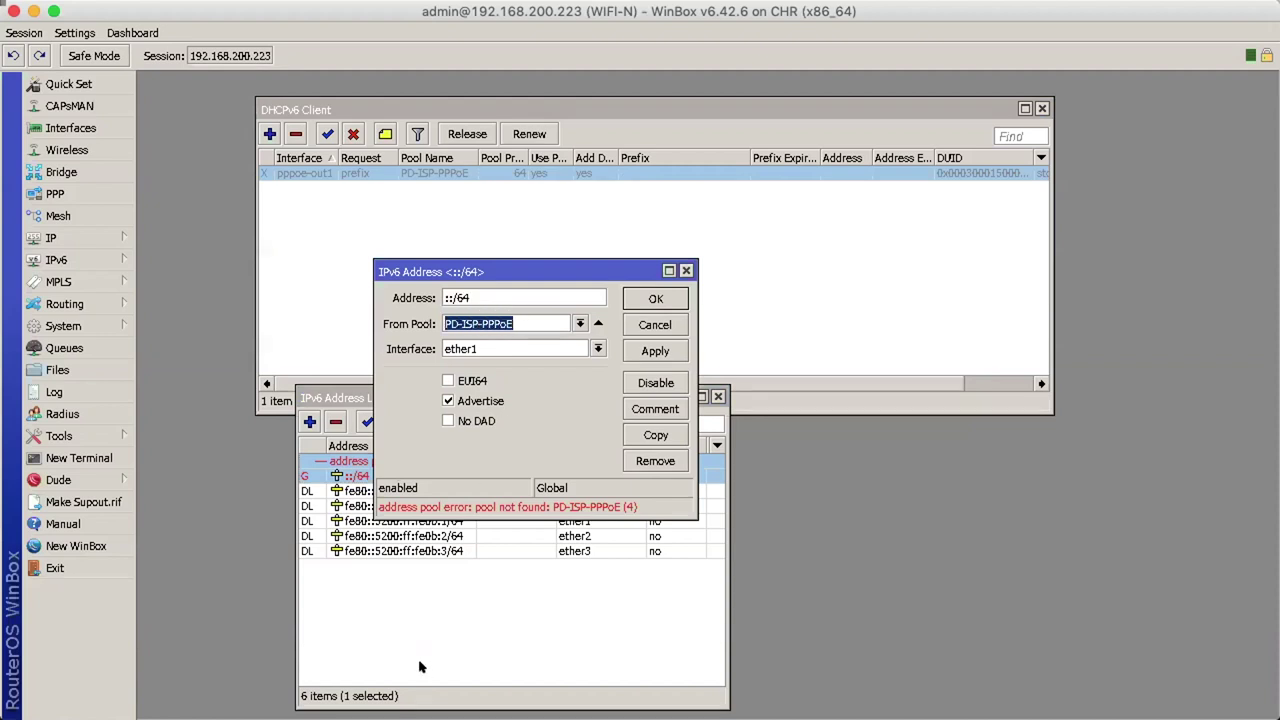
drag(491, 272, 843, 341)
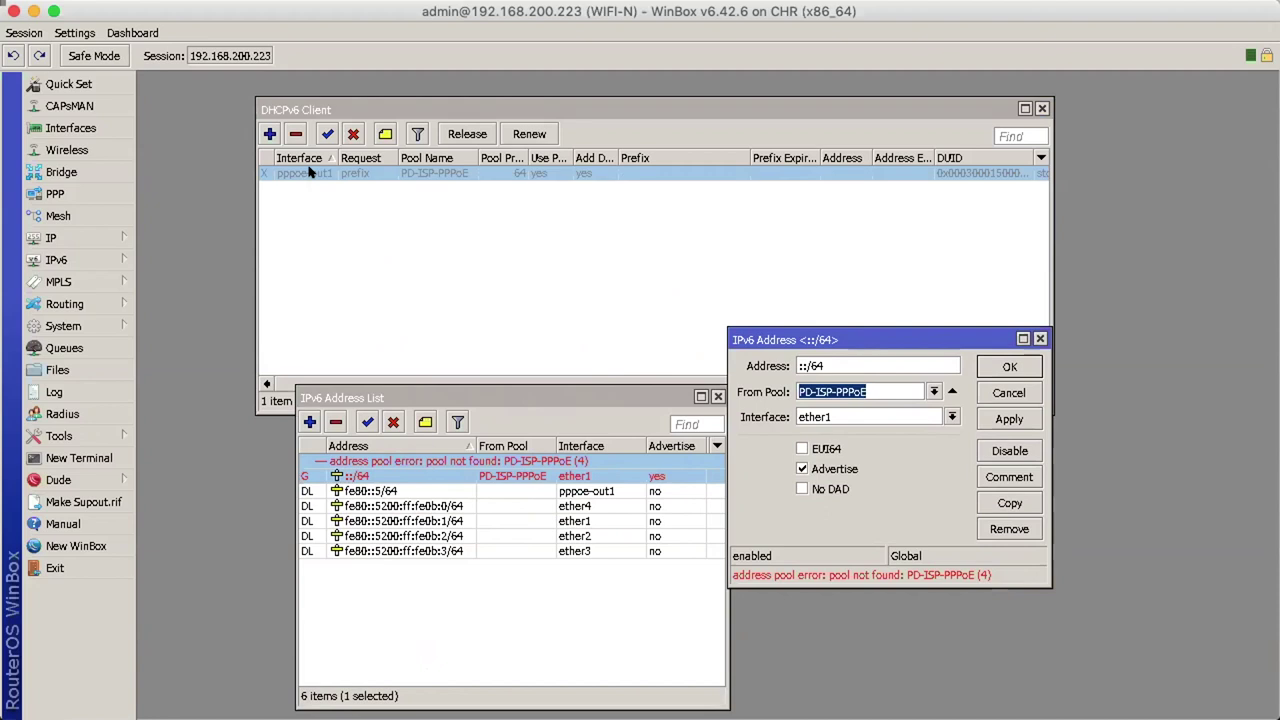
click(322, 134)
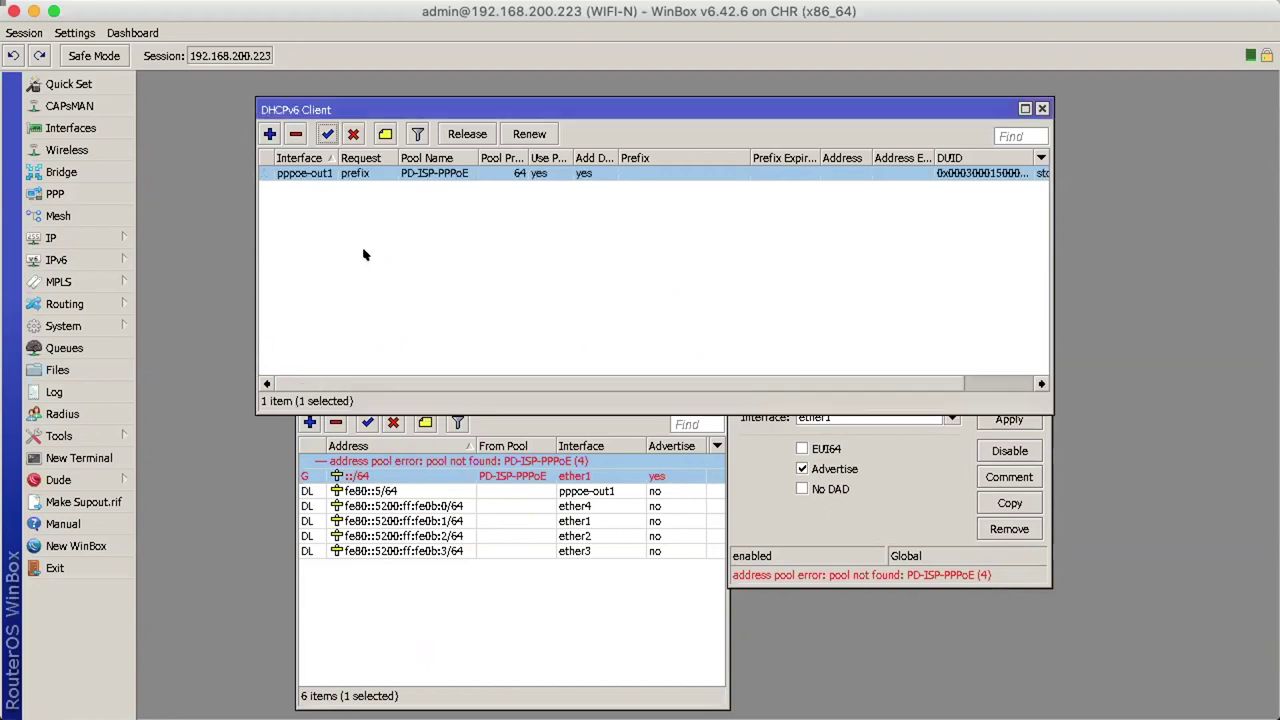
click(890, 493)
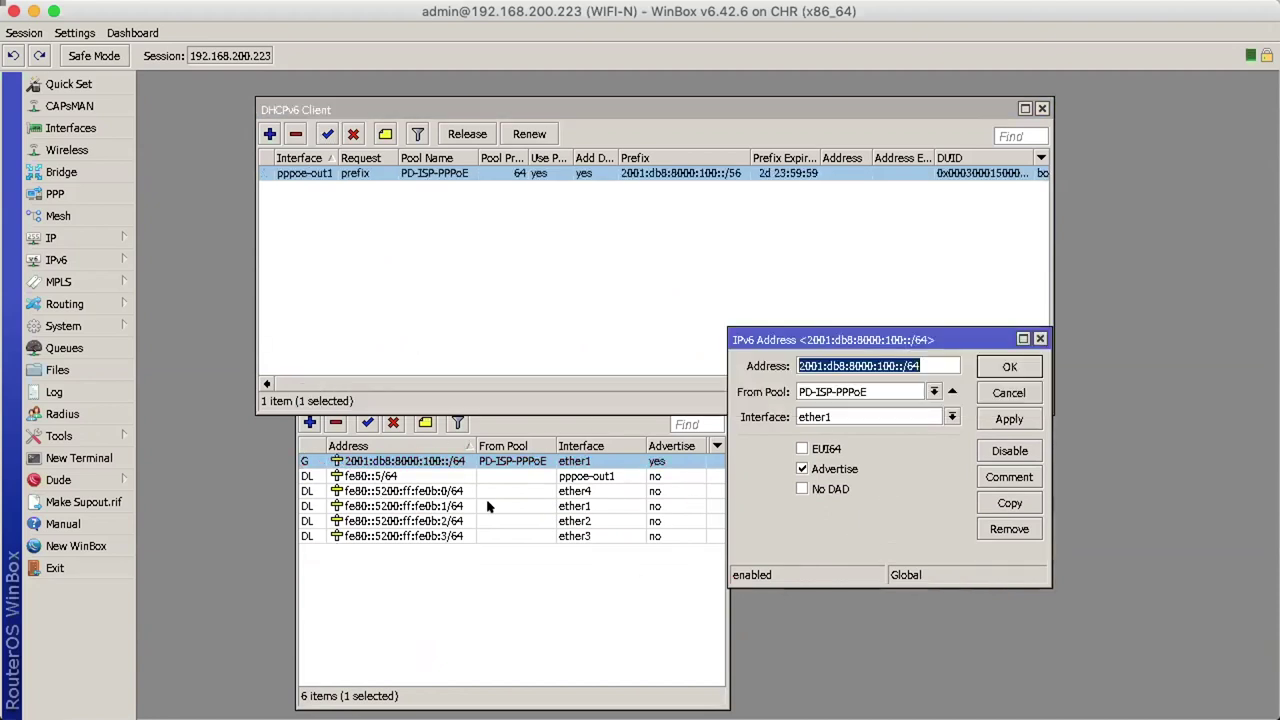
drag(843, 350, 850, 437)
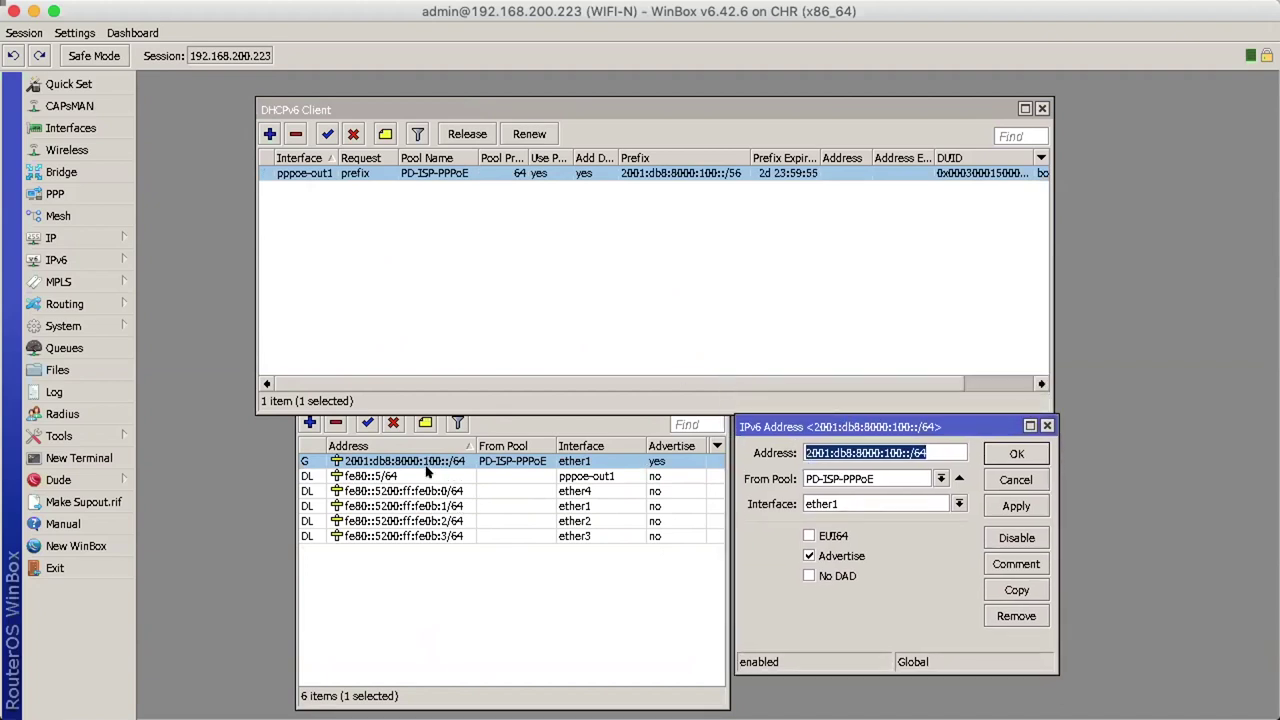
Step: With the client disabled, change the address suffix to ::1/64 and apply, then re-enable the client
click(354, 135)
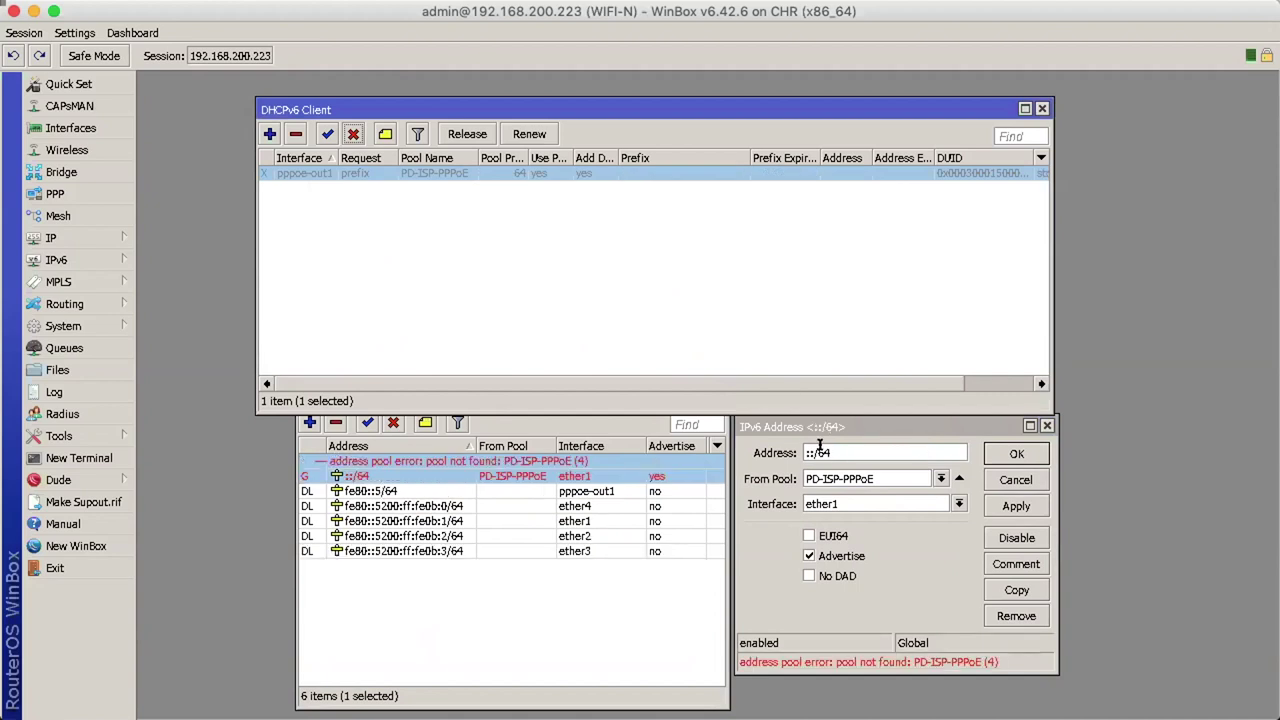
click(808, 452)
text(1)
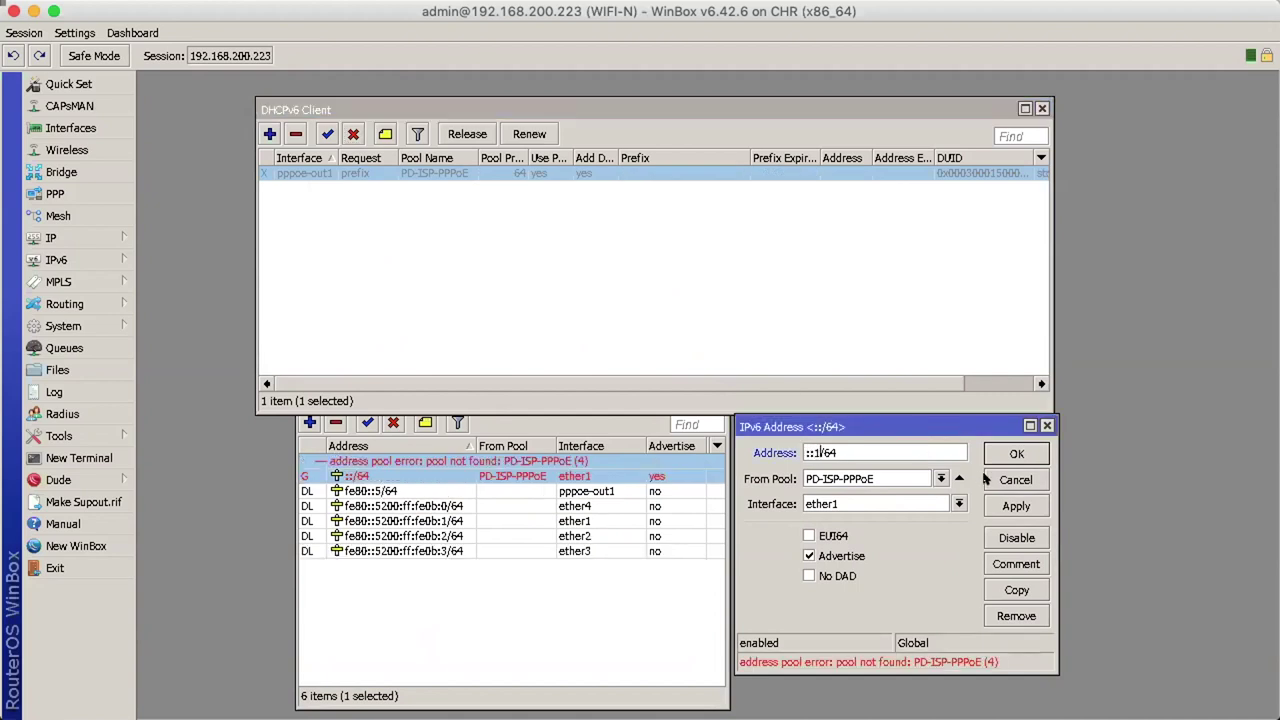
click(1005, 507)
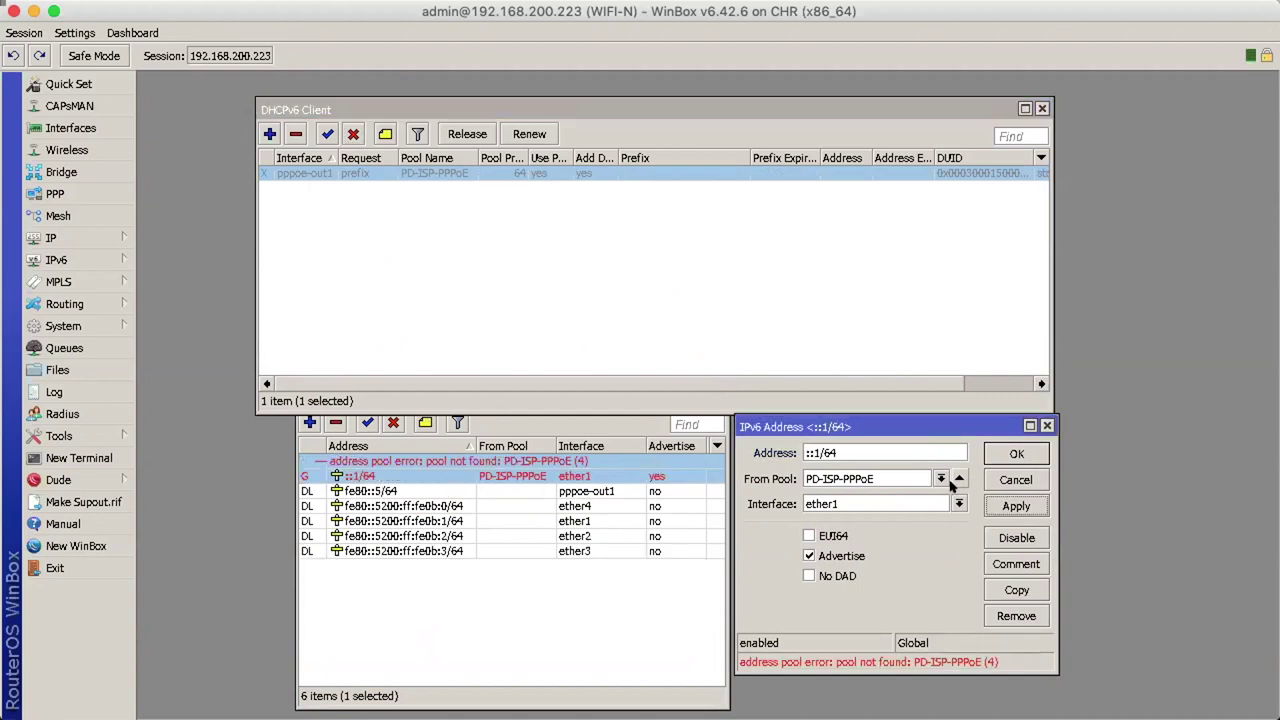
click(326, 133)
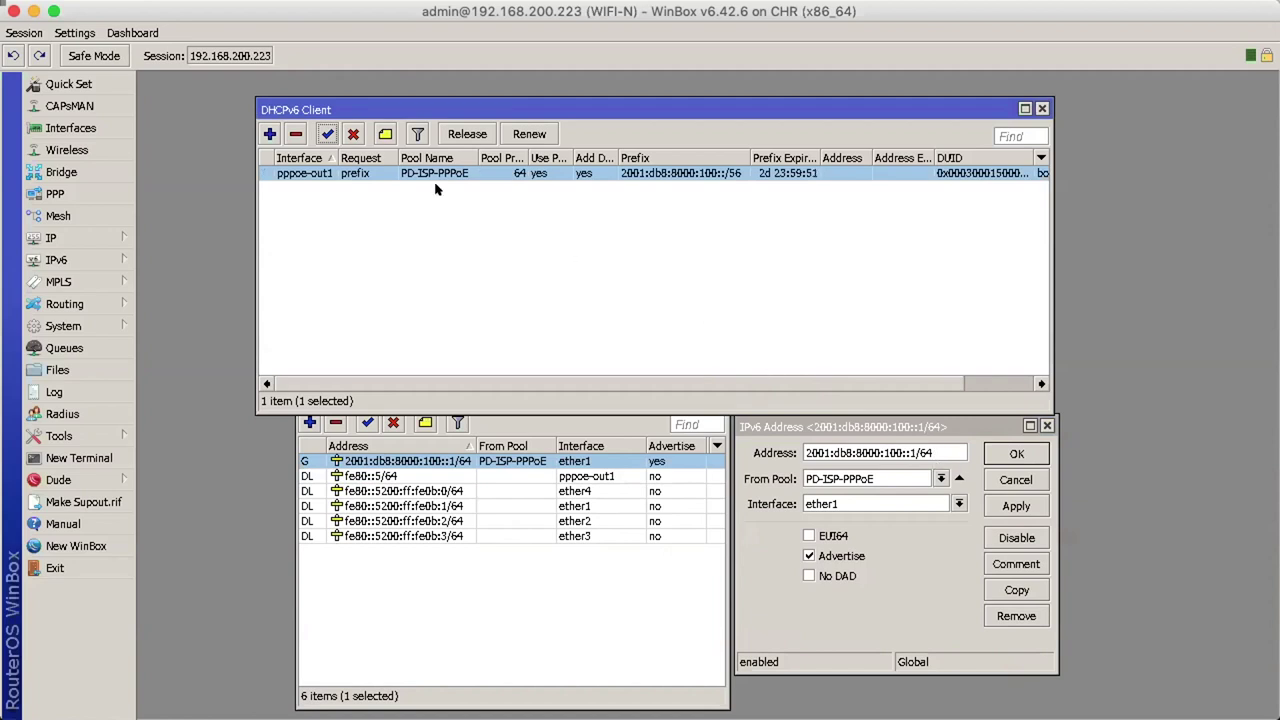
Step: Disable the client again, revert the address to ::/64 and apply, then re-enable it
click(353, 134)
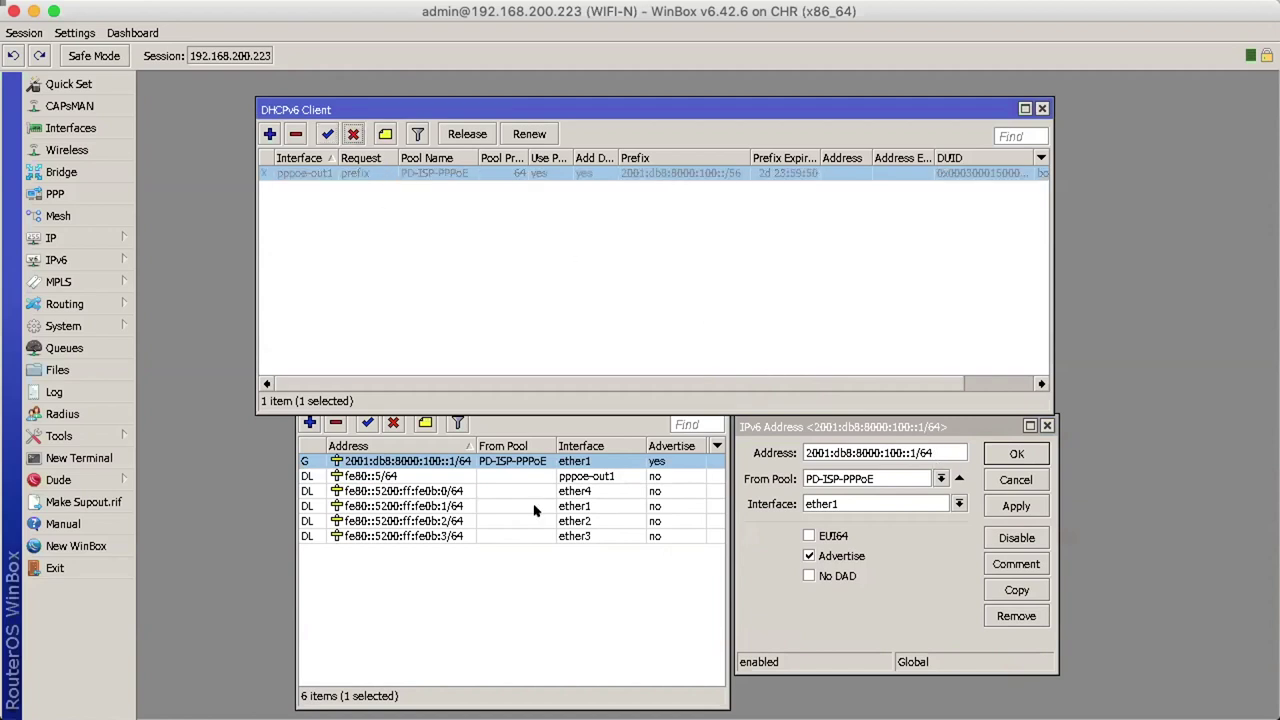
click(818, 450)
key(BackSpace)
click(1013, 506)
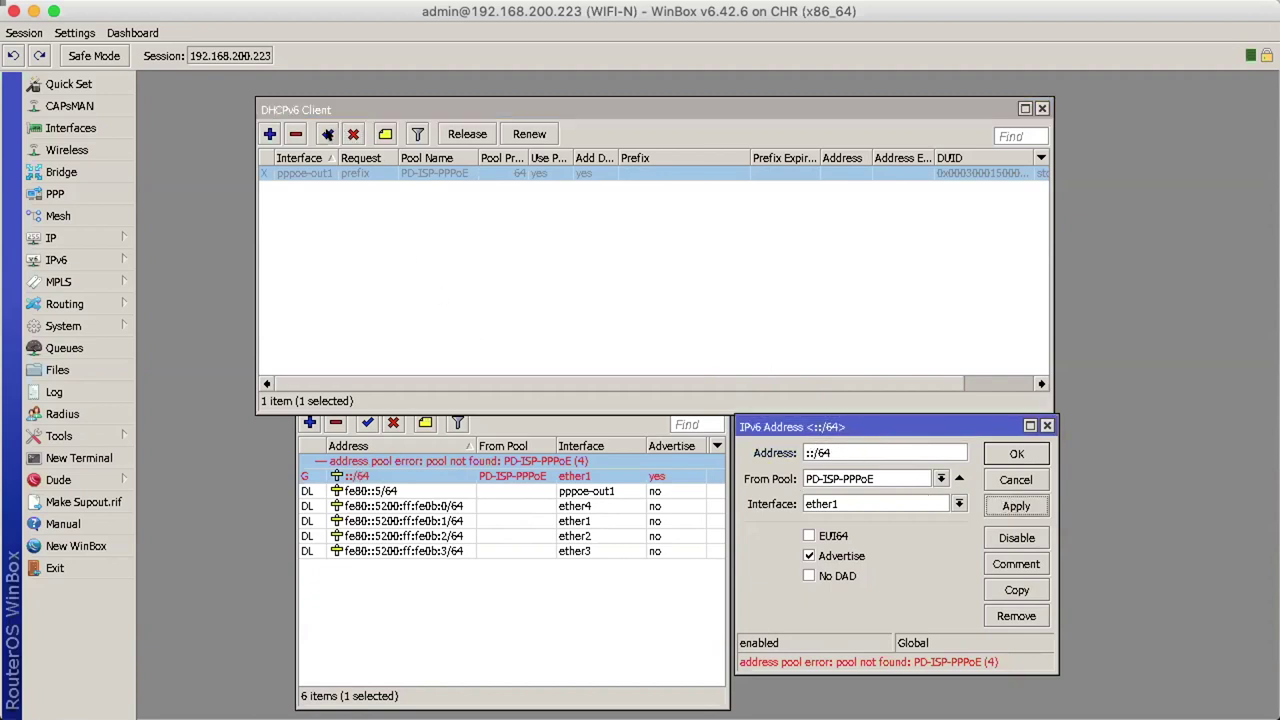
click(327, 134)
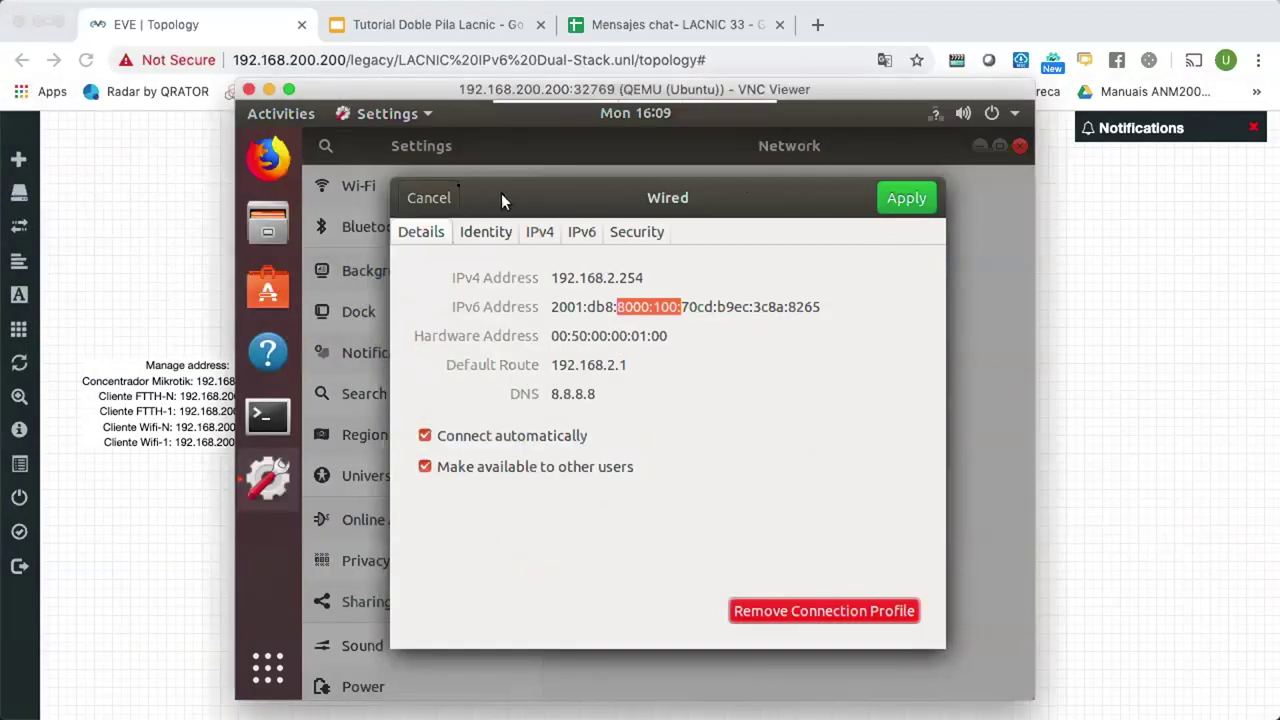
Step: Dismiss the Ubuntu Wired details and Settings, minimize VNC Viewer, and return to the 'Tutorial Doble Pila Lacnic' deck at slide 11
click(441, 198)
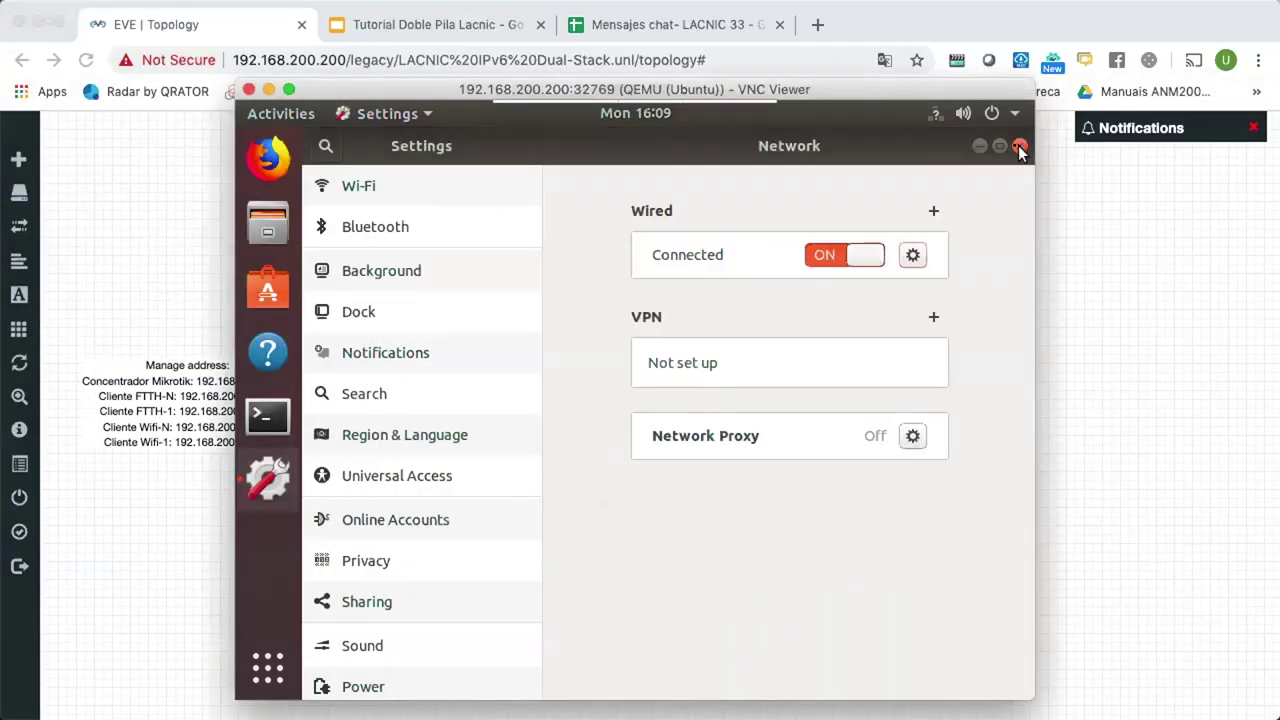
click(1019, 145)
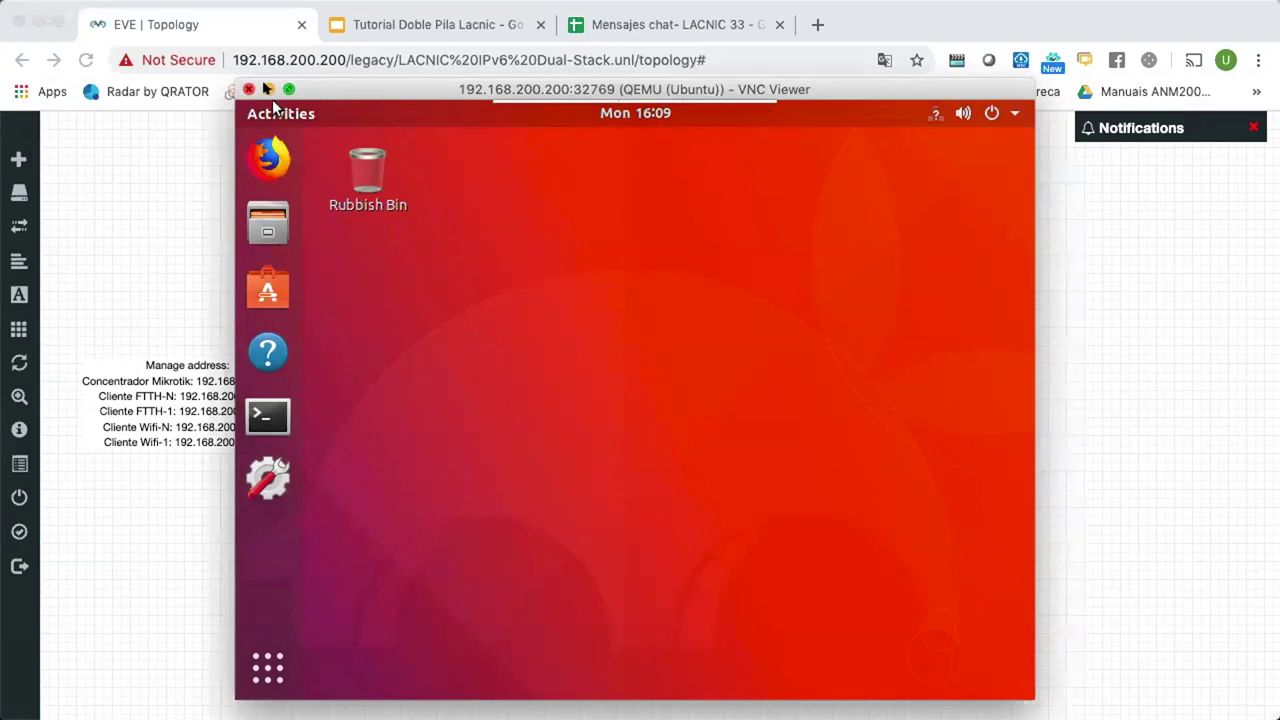
click(268, 89)
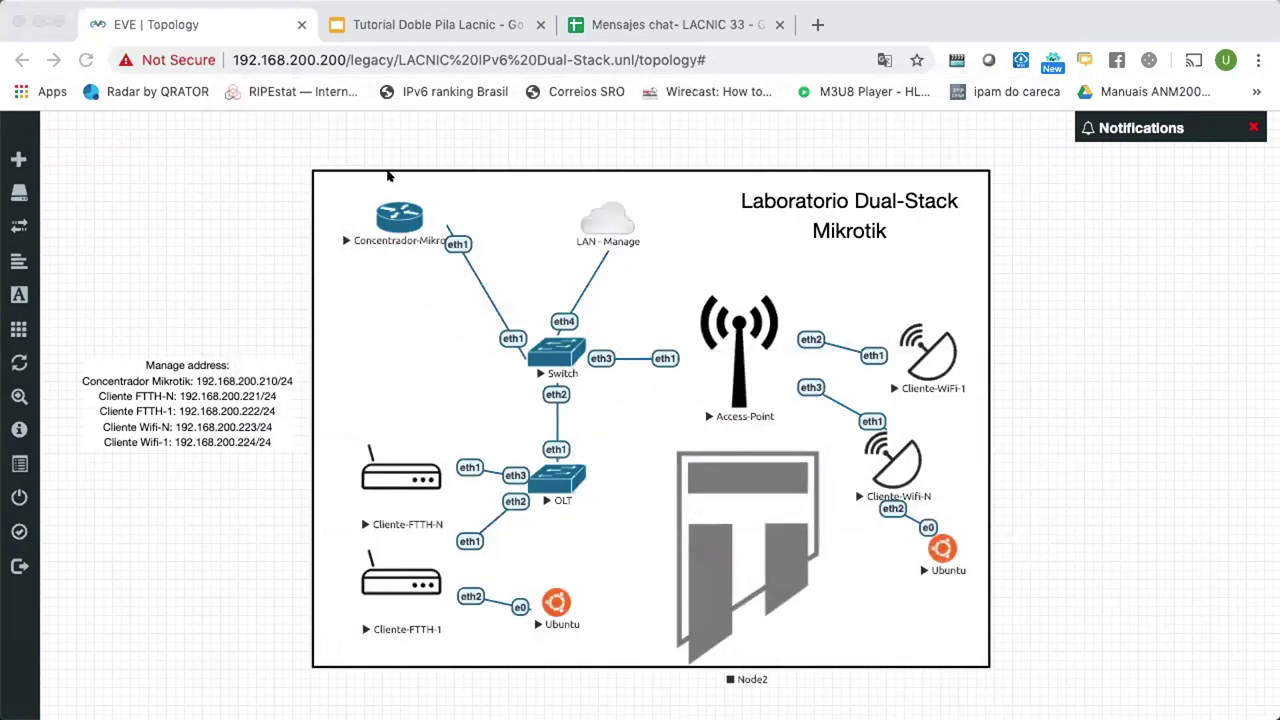
click(452, 24)
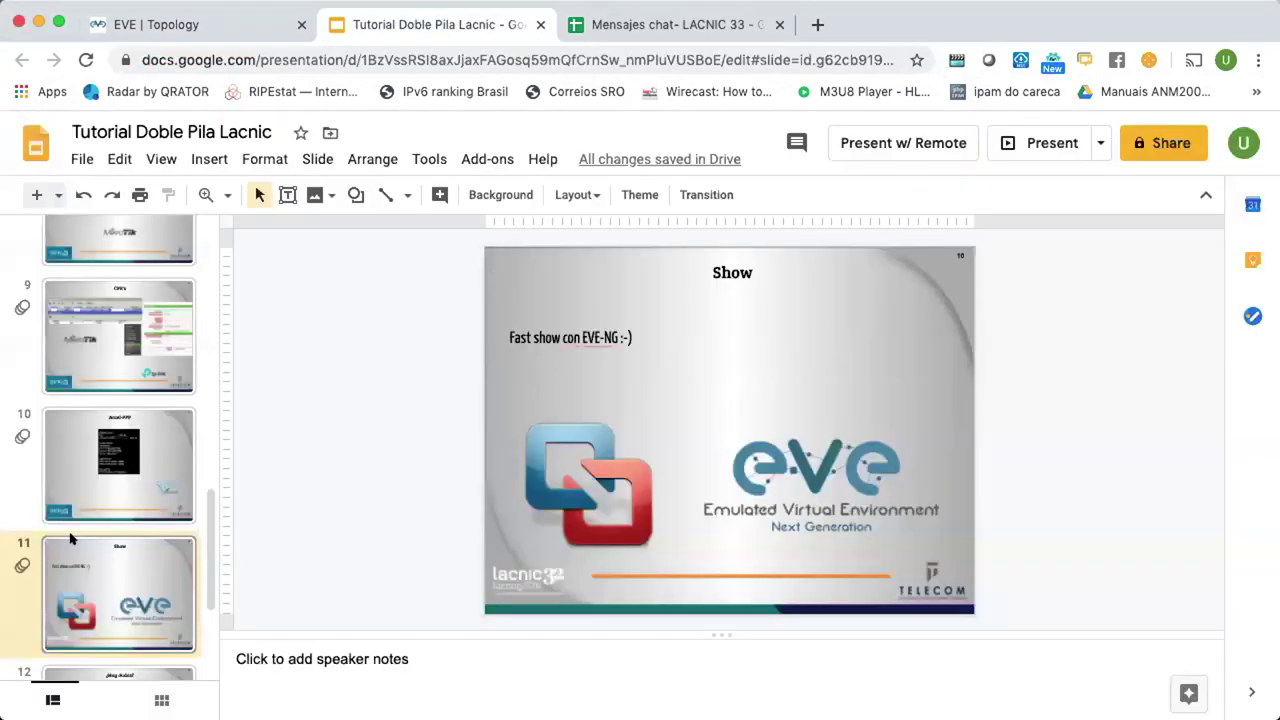